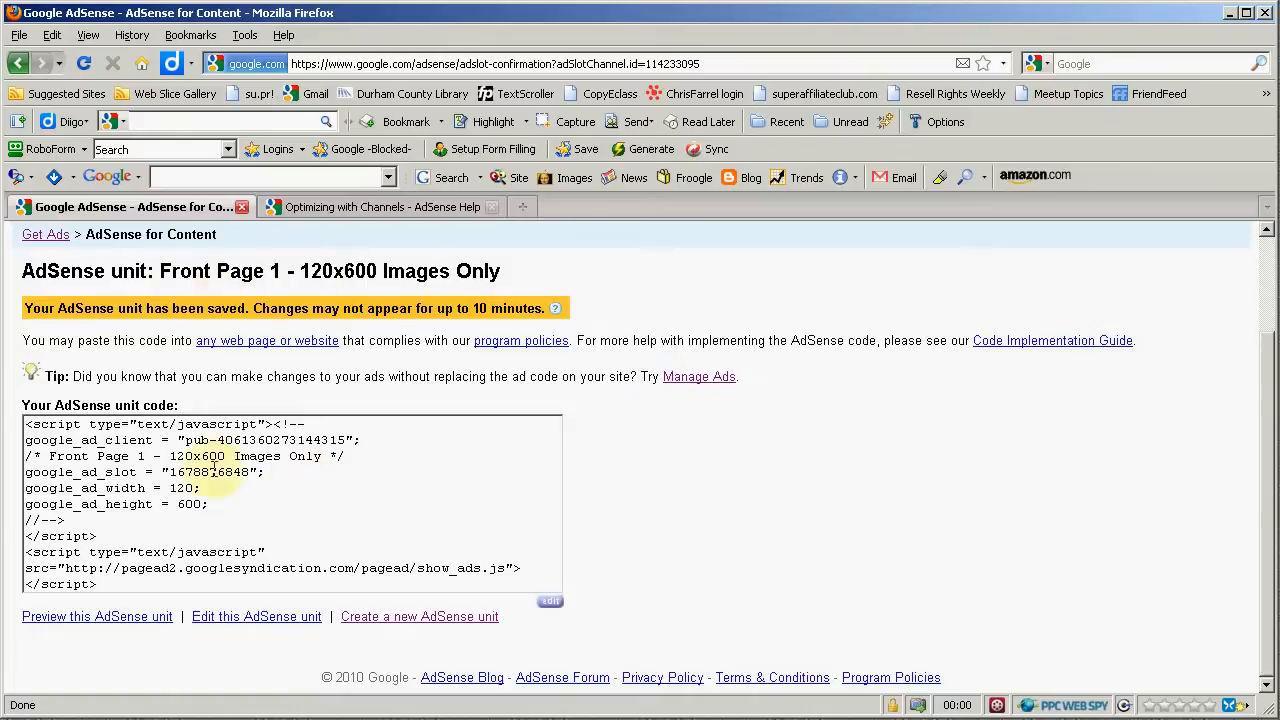
- Select the whole AdSense unit code and open its context menu to show how to copy it
left_click(205, 470)
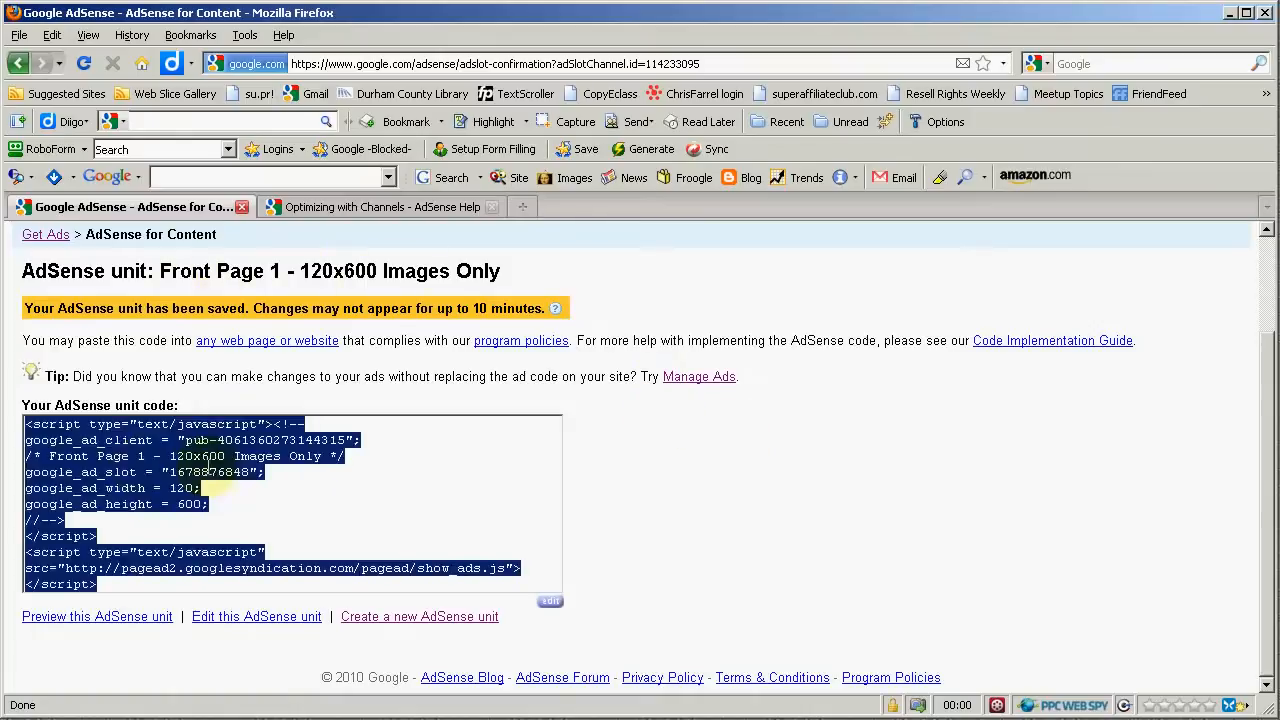
right_click(151, 481)
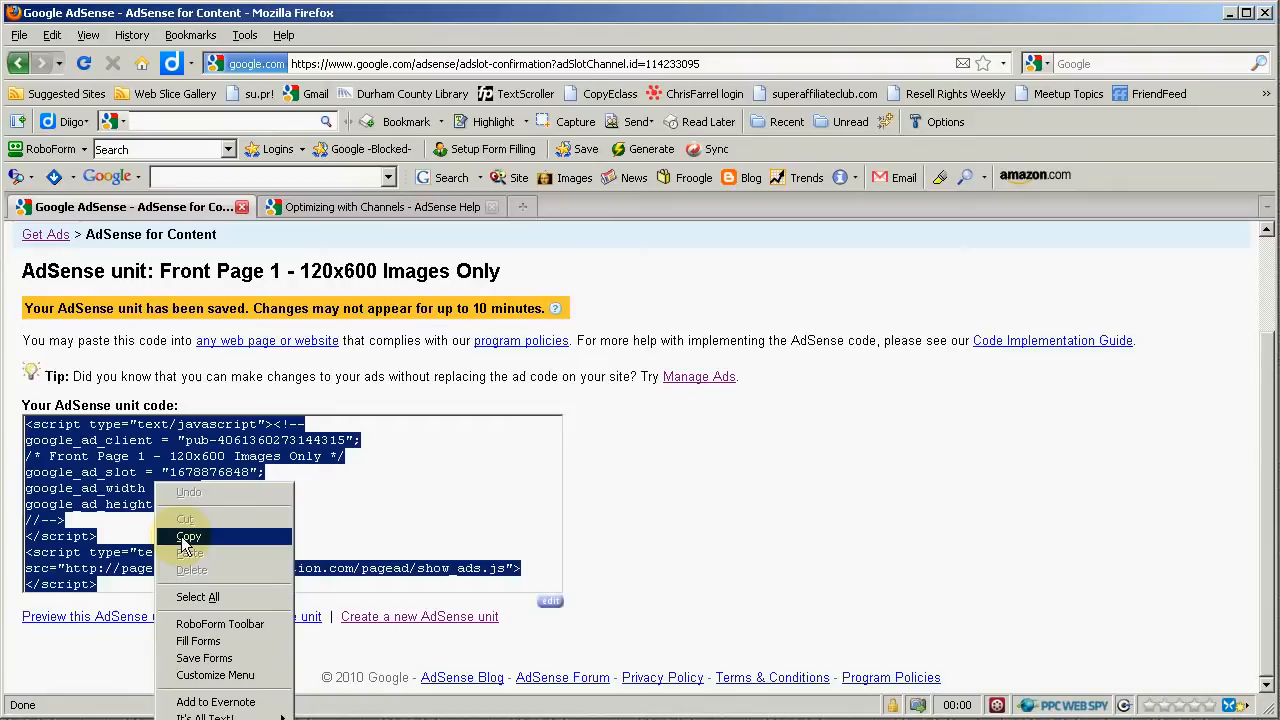
left_click(371, 506)
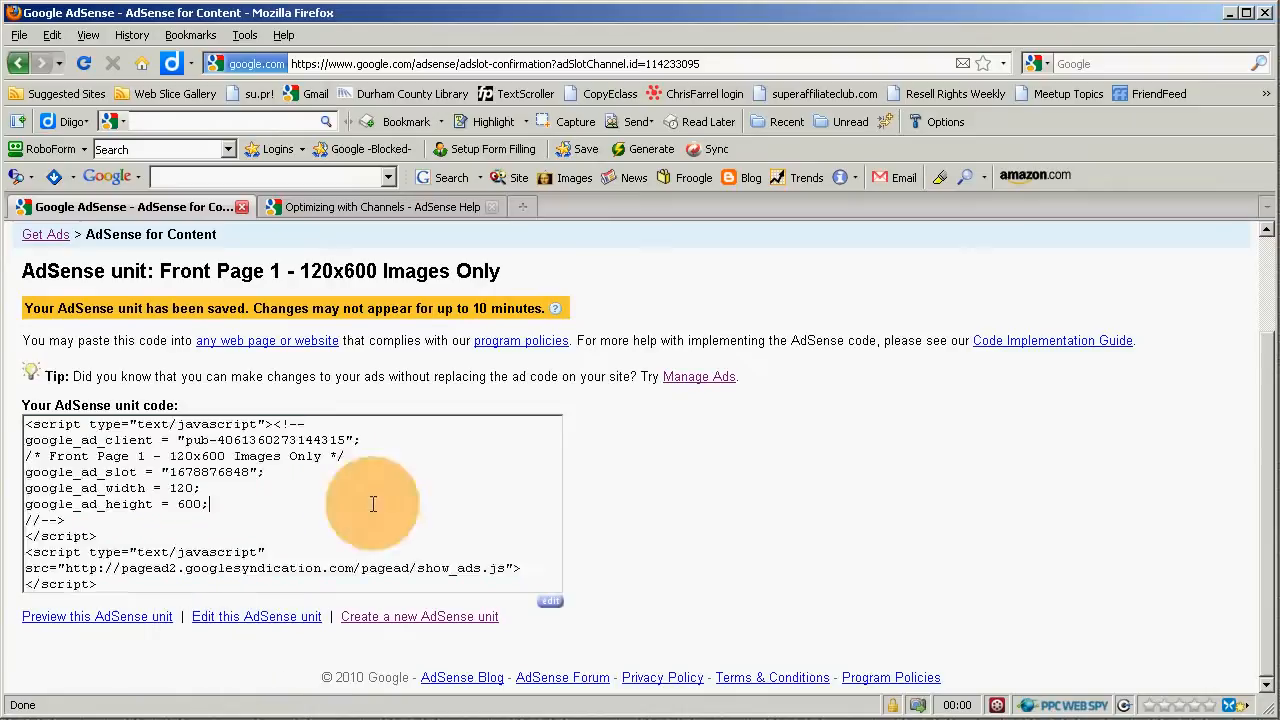
right_click(304, 493)
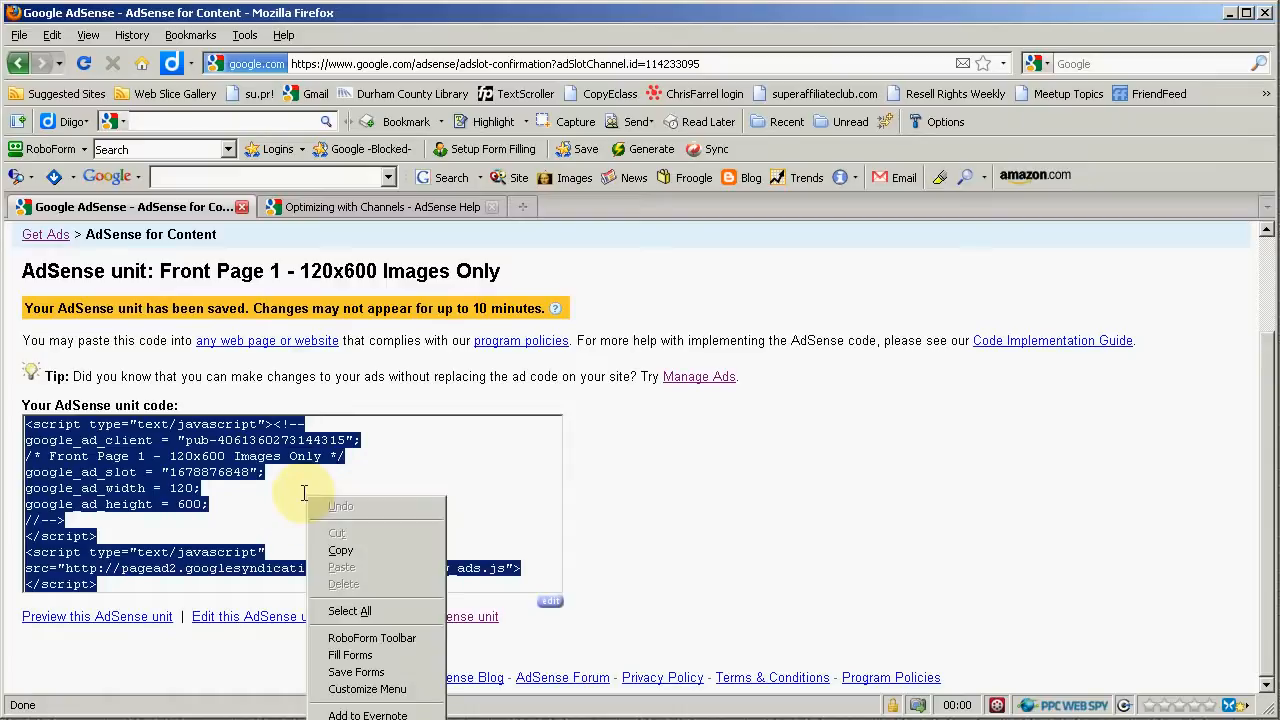
left_click(471, 486)
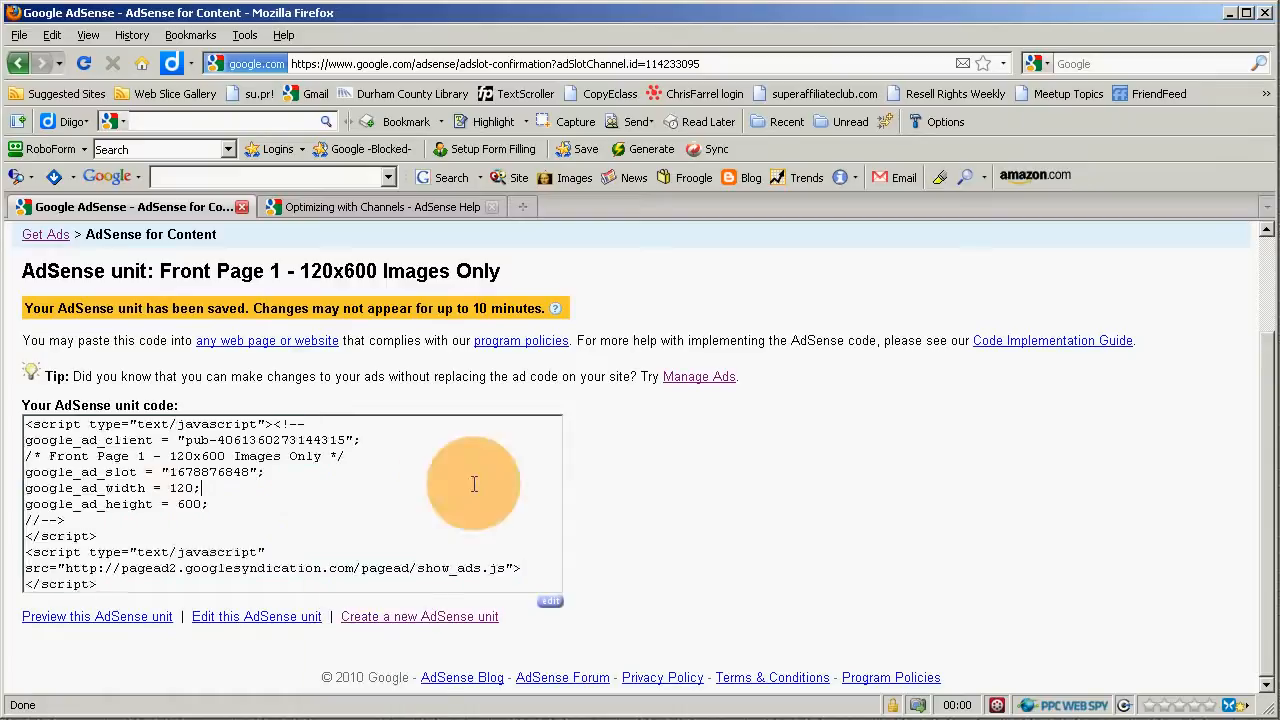
left_click(728, 486)
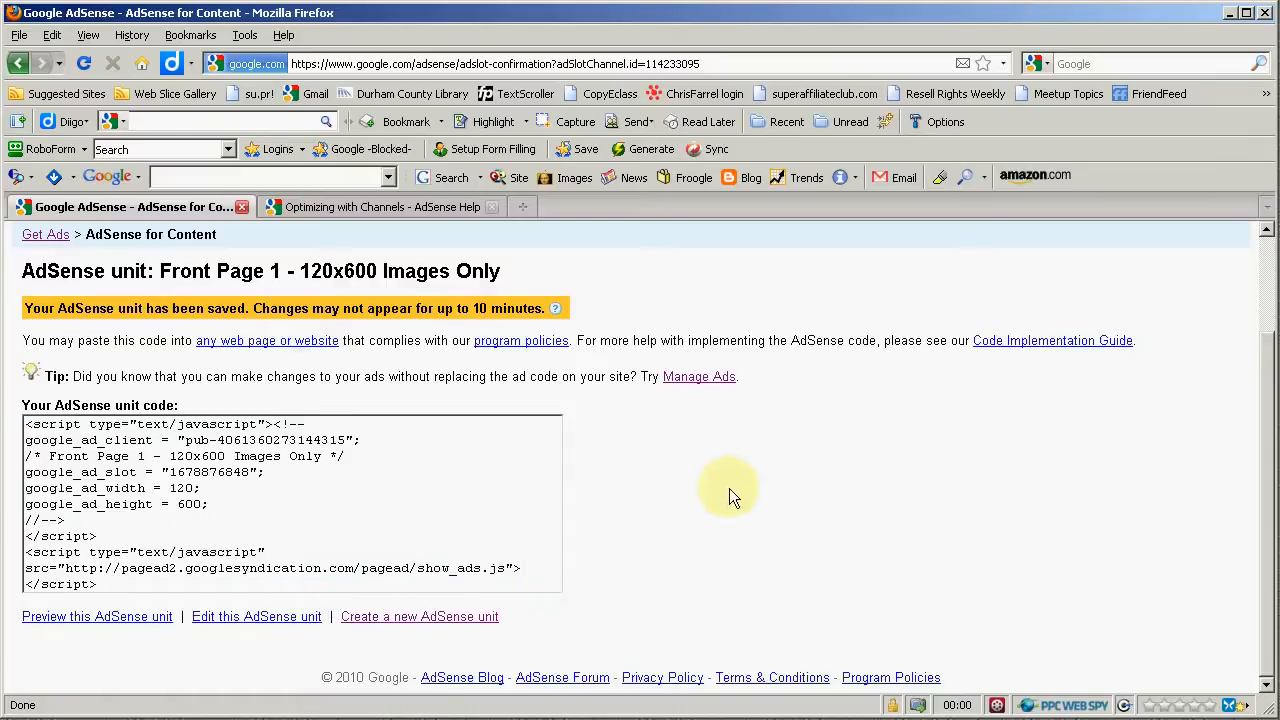
- Open the edit page for this AdSense unit and examine its ID, size and name
left_click(243, 617)
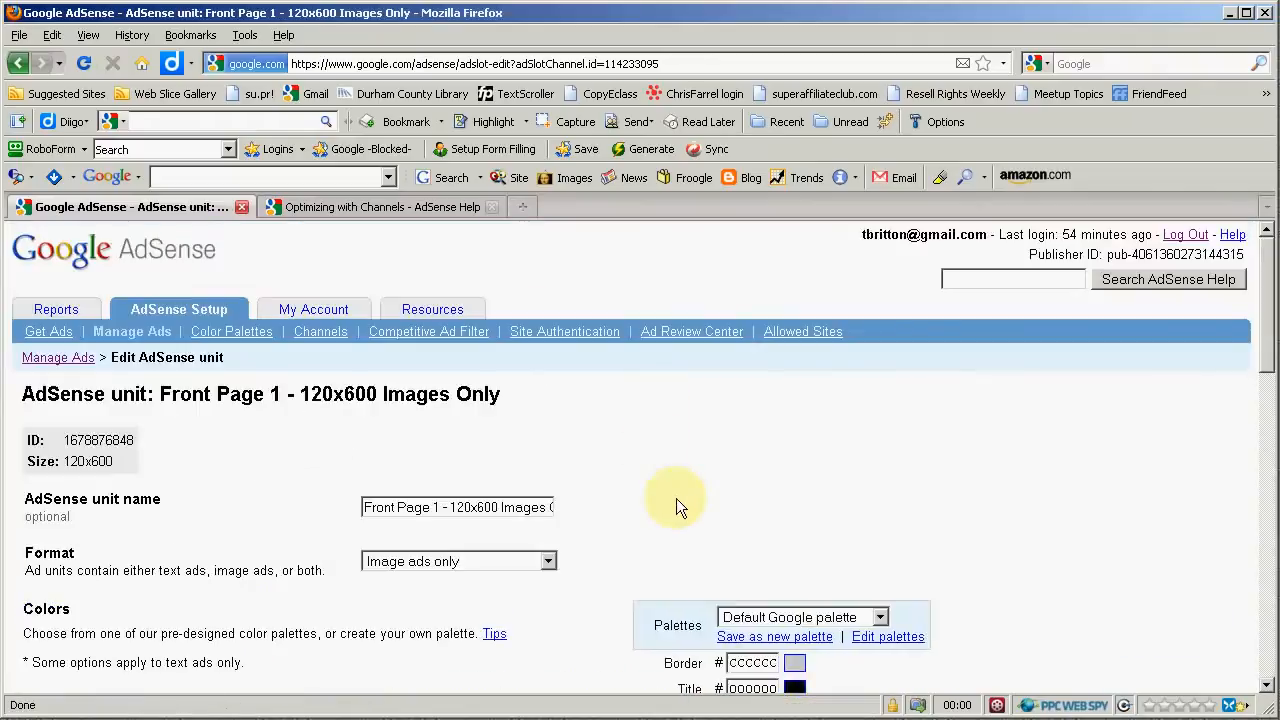
left_click(415, 507)
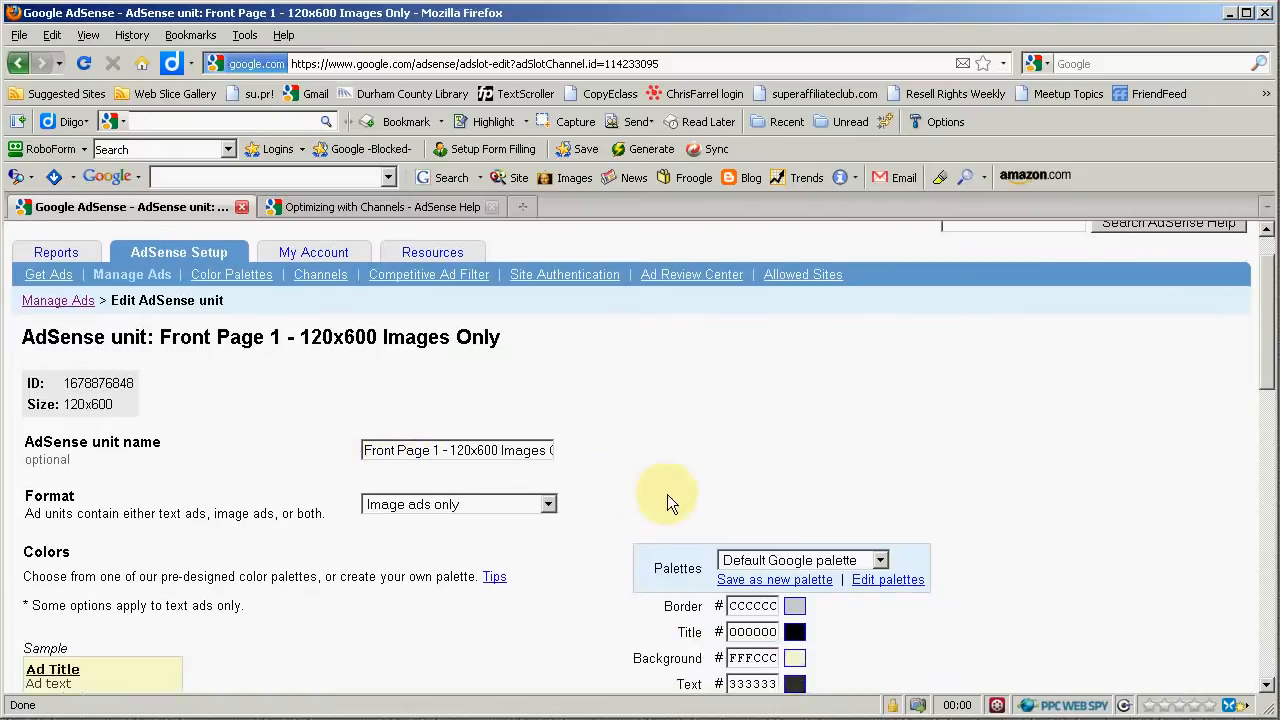
scroll(667, 494, "down", 2)
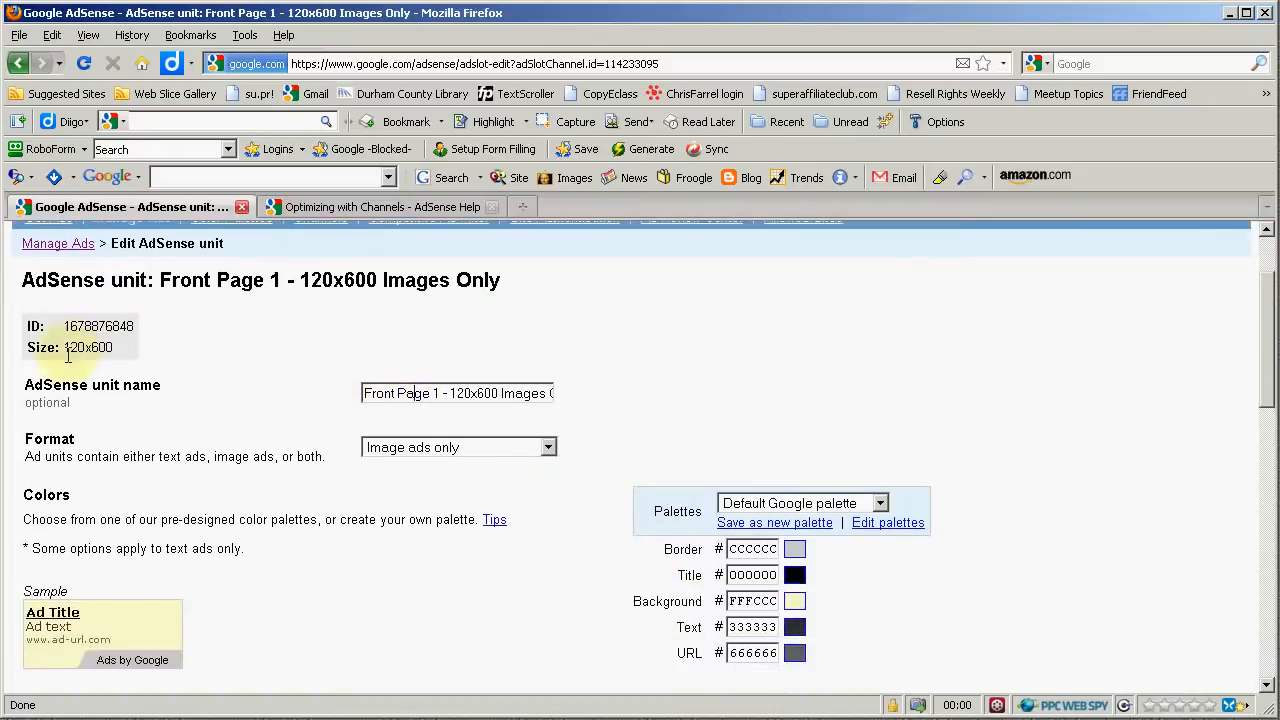
left_click_drag(67, 348, 131, 349)
left_click(129, 350)
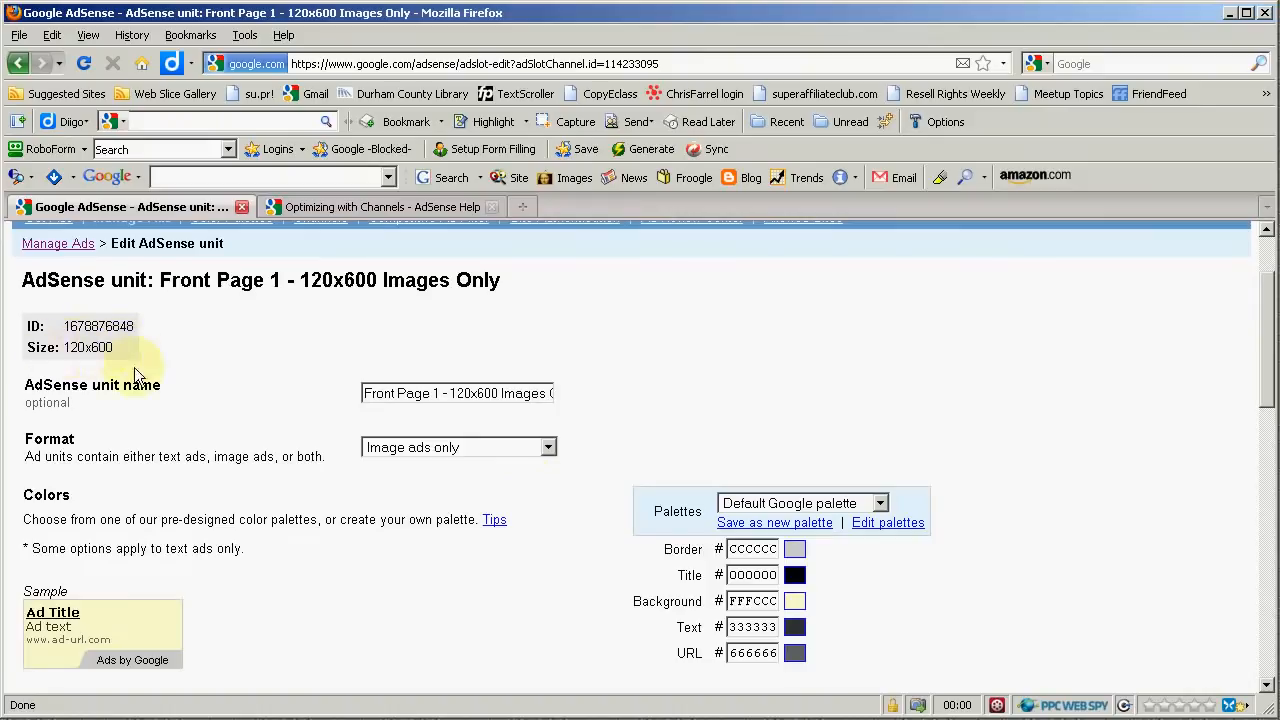
left_click_drag(65, 326, 158, 325)
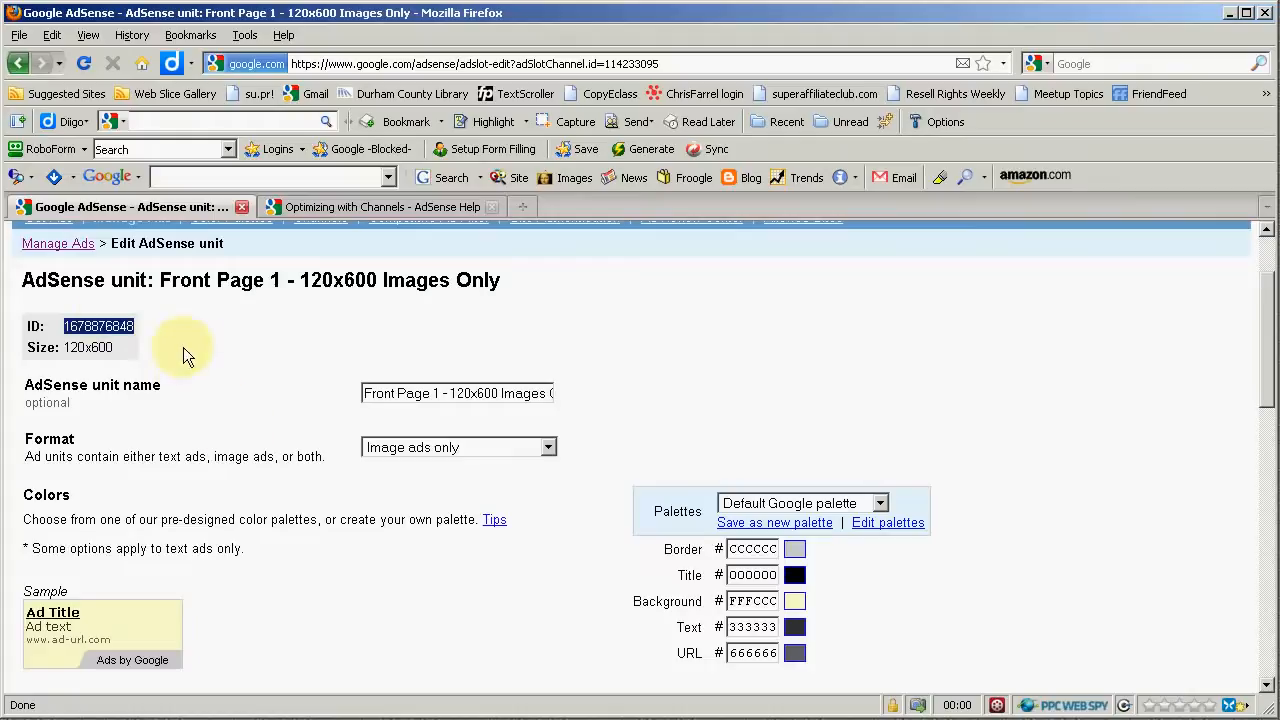
left_click(112, 324)
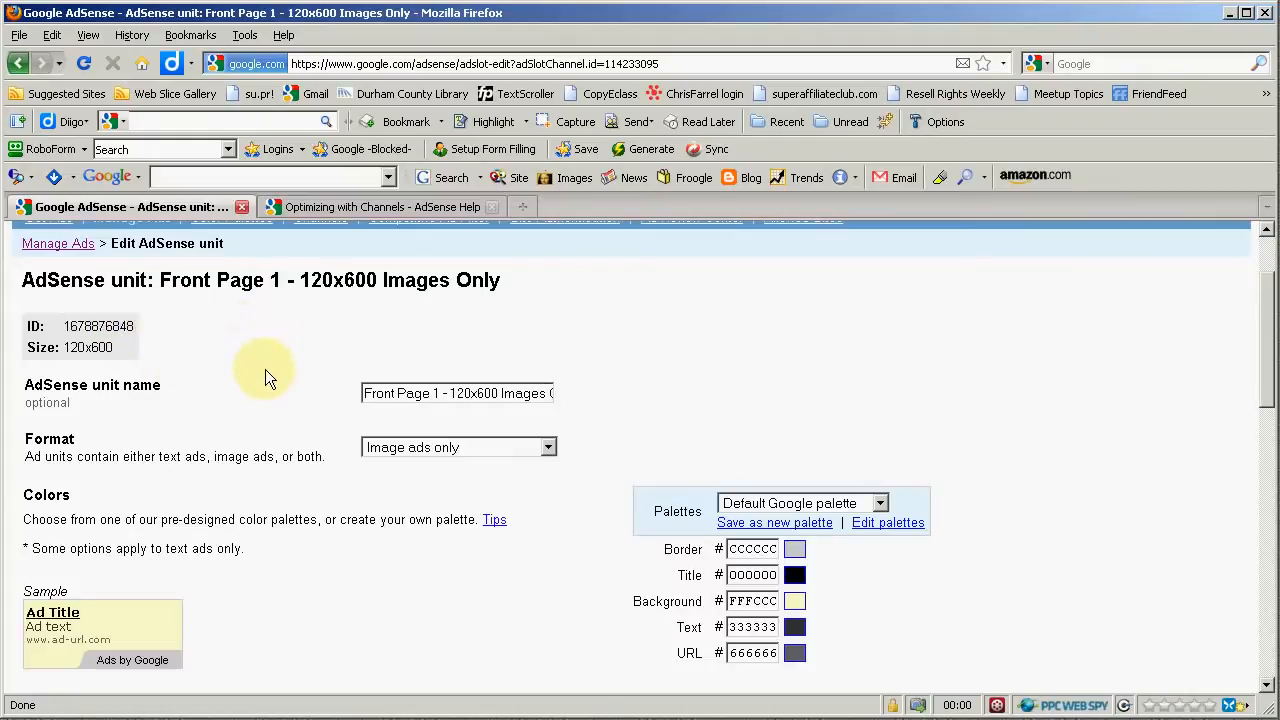
scroll(257, 381, "down", 1)
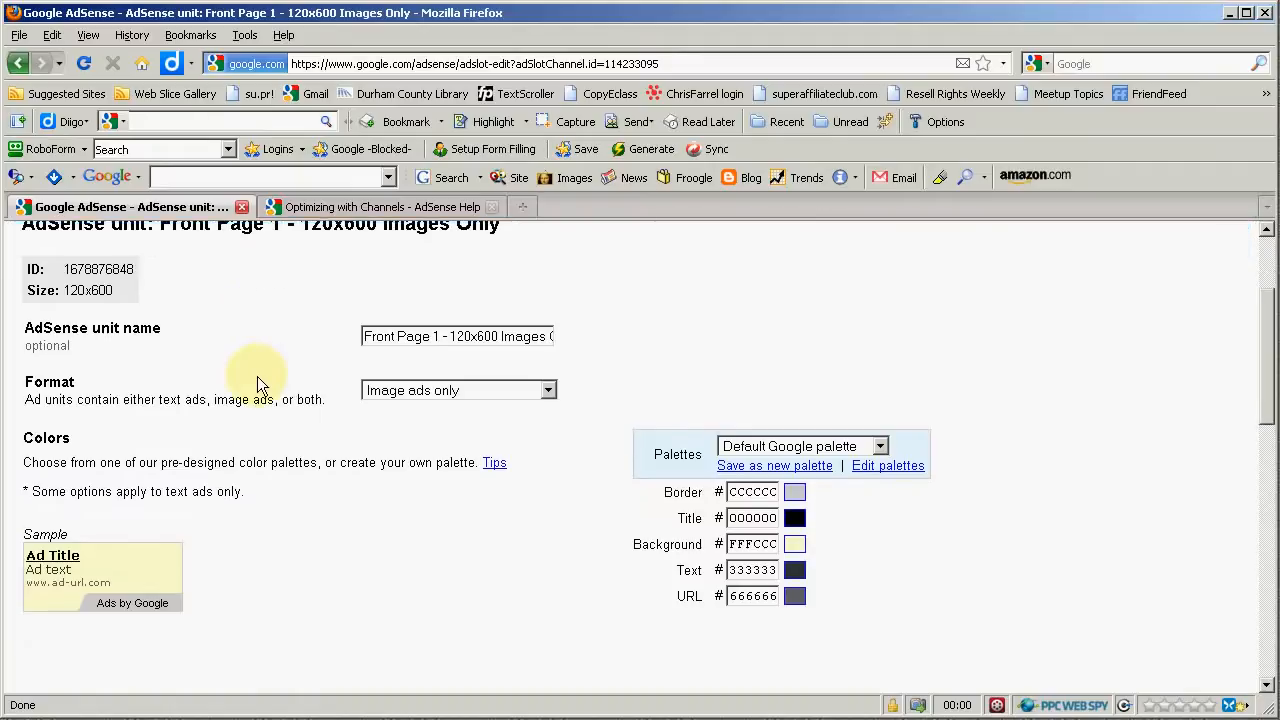
- Review the unit's format, colour palette, font family and font size options without changing them
left_click(457, 395)
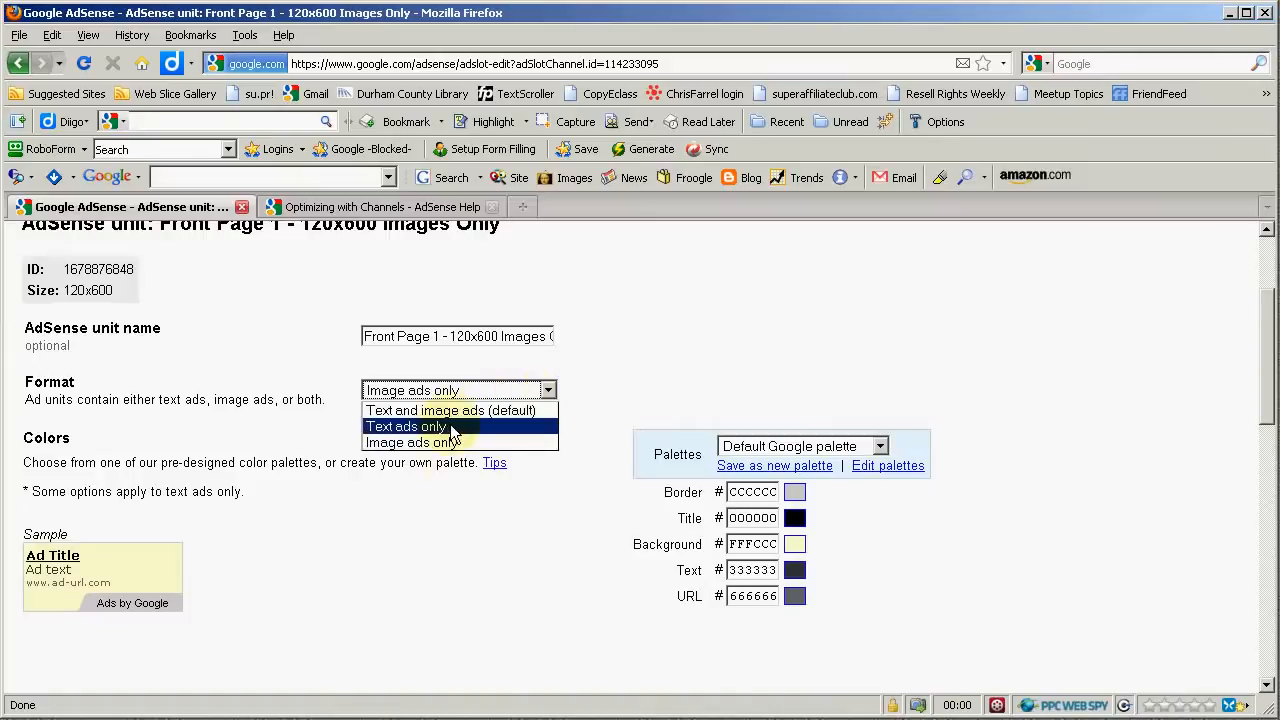
left_click(618, 383)
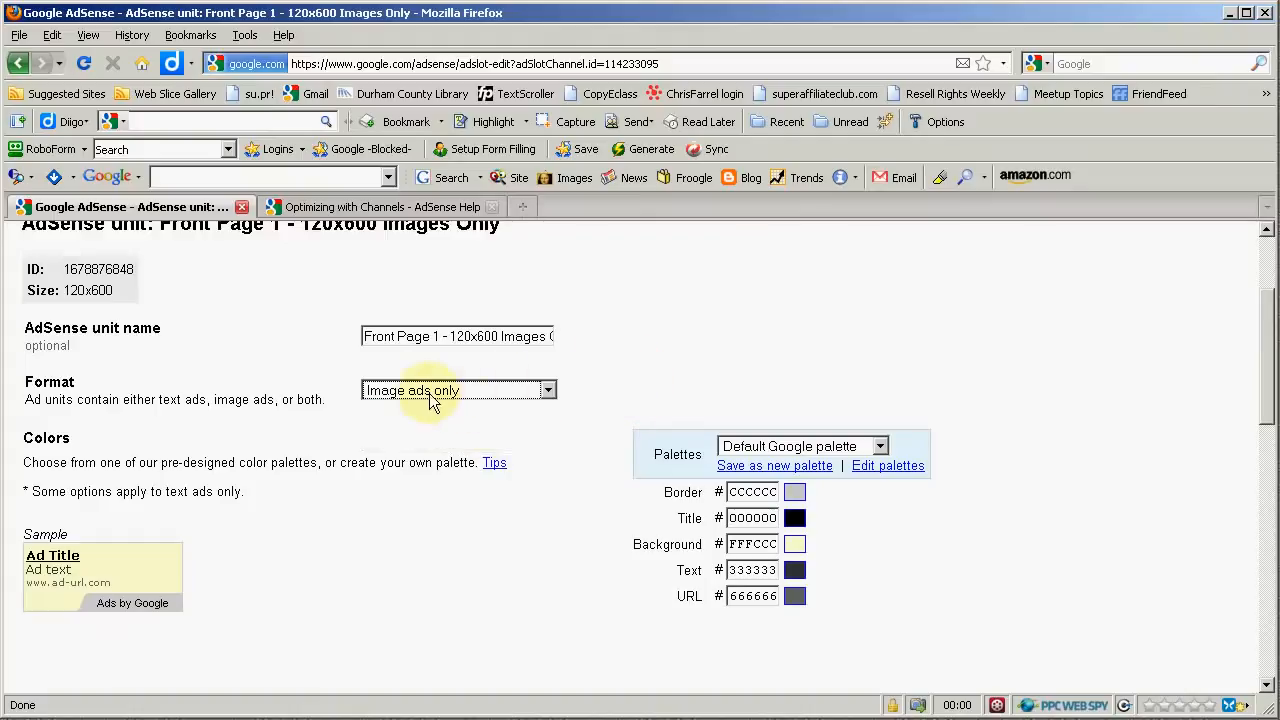
scroll(556, 463, "down", 1)
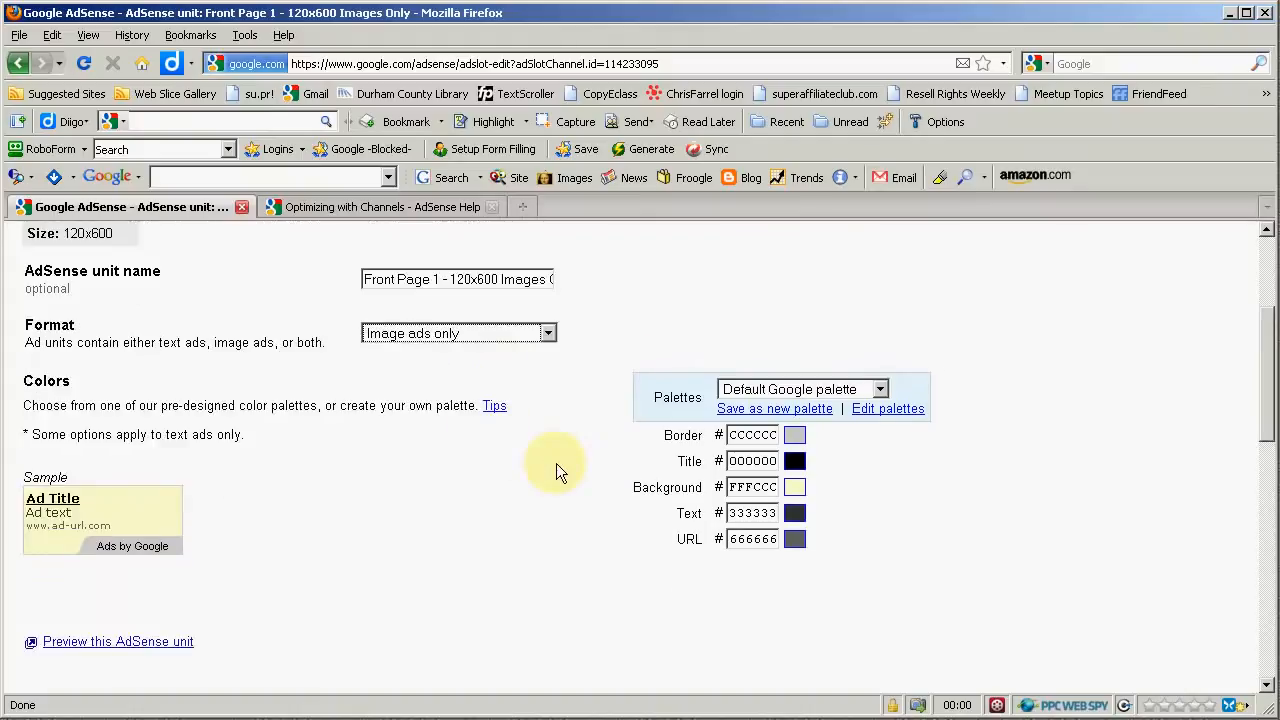
scroll(413, 477, "down", 1)
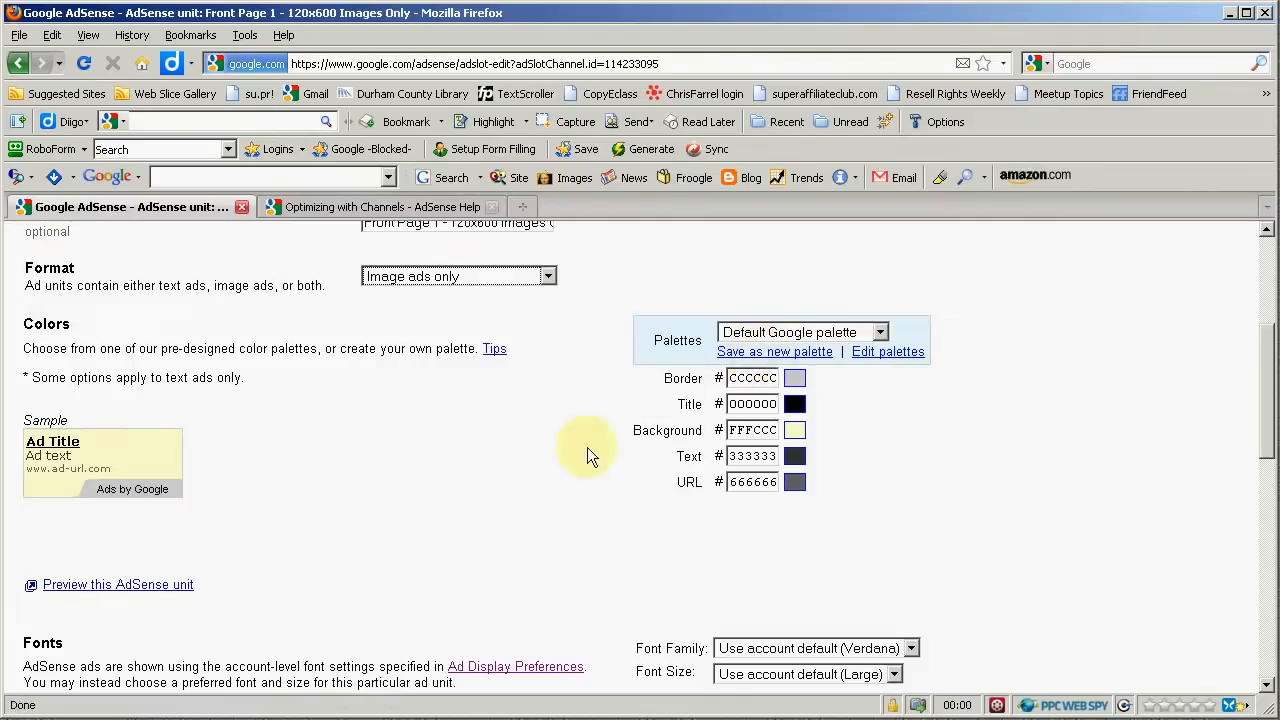
scroll(398, 498, "down", 5)
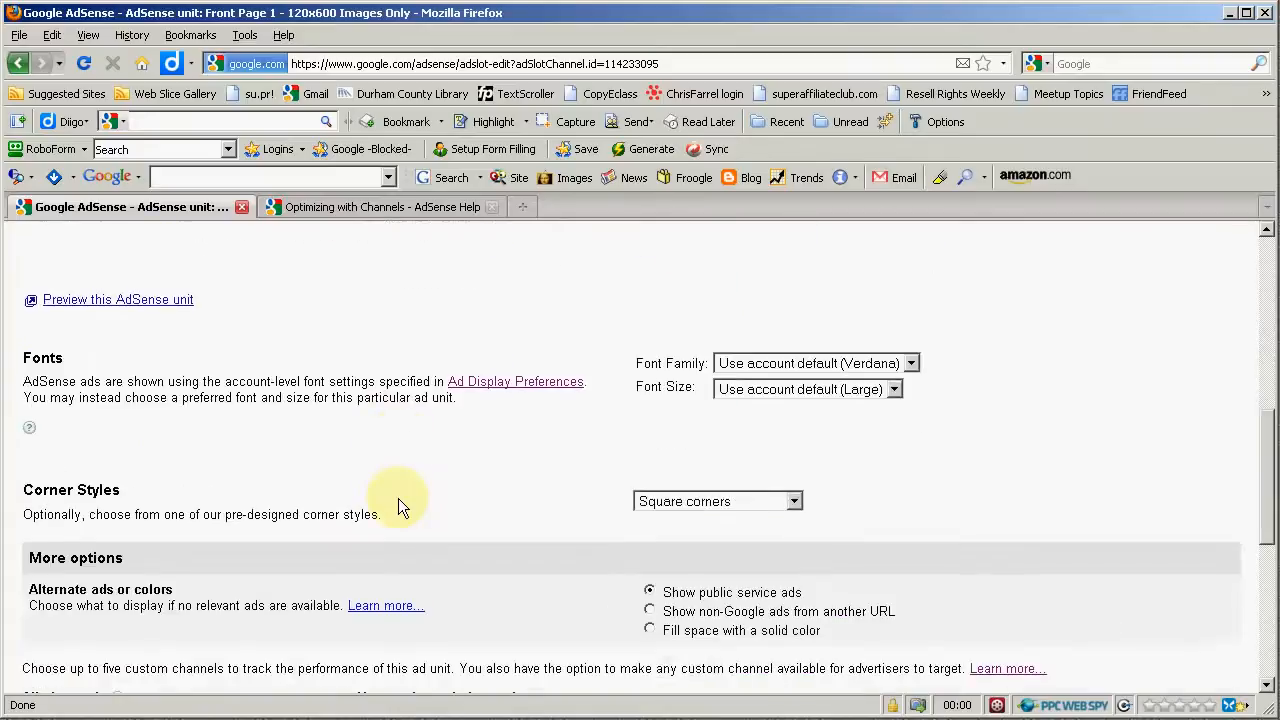
scroll(398, 498, "up", 3)
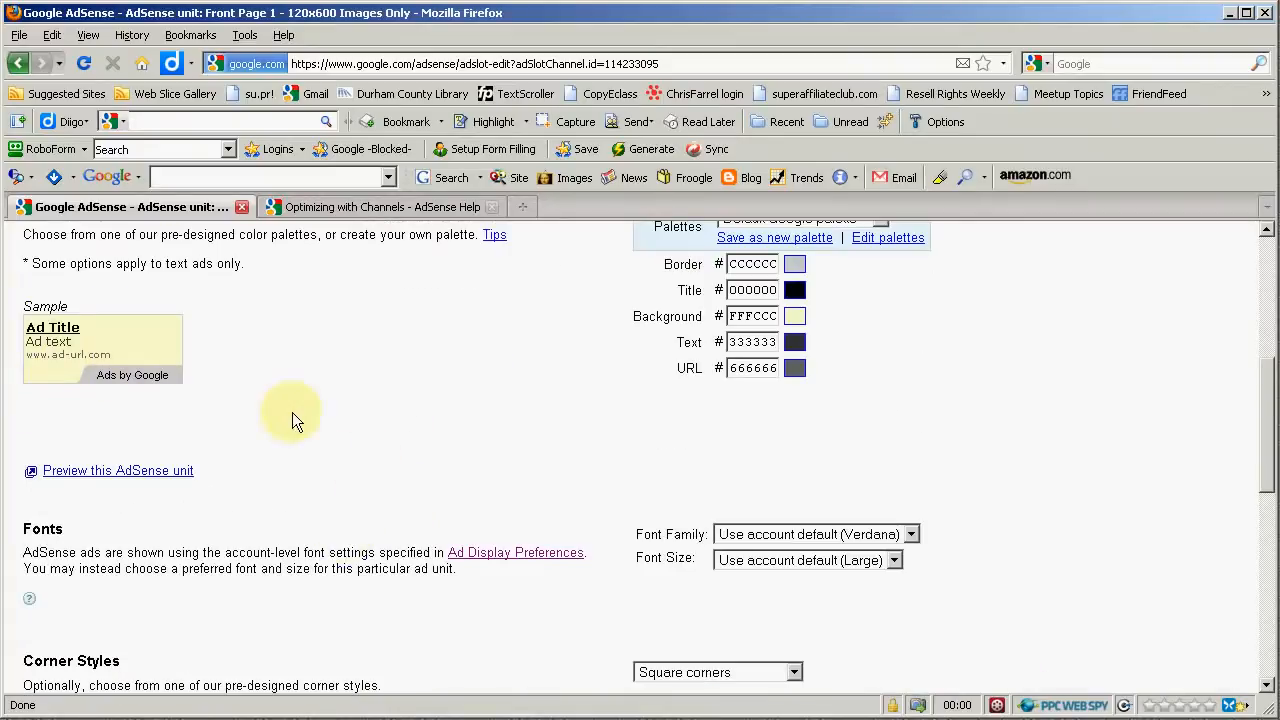
scroll(390, 460, "down", 3)
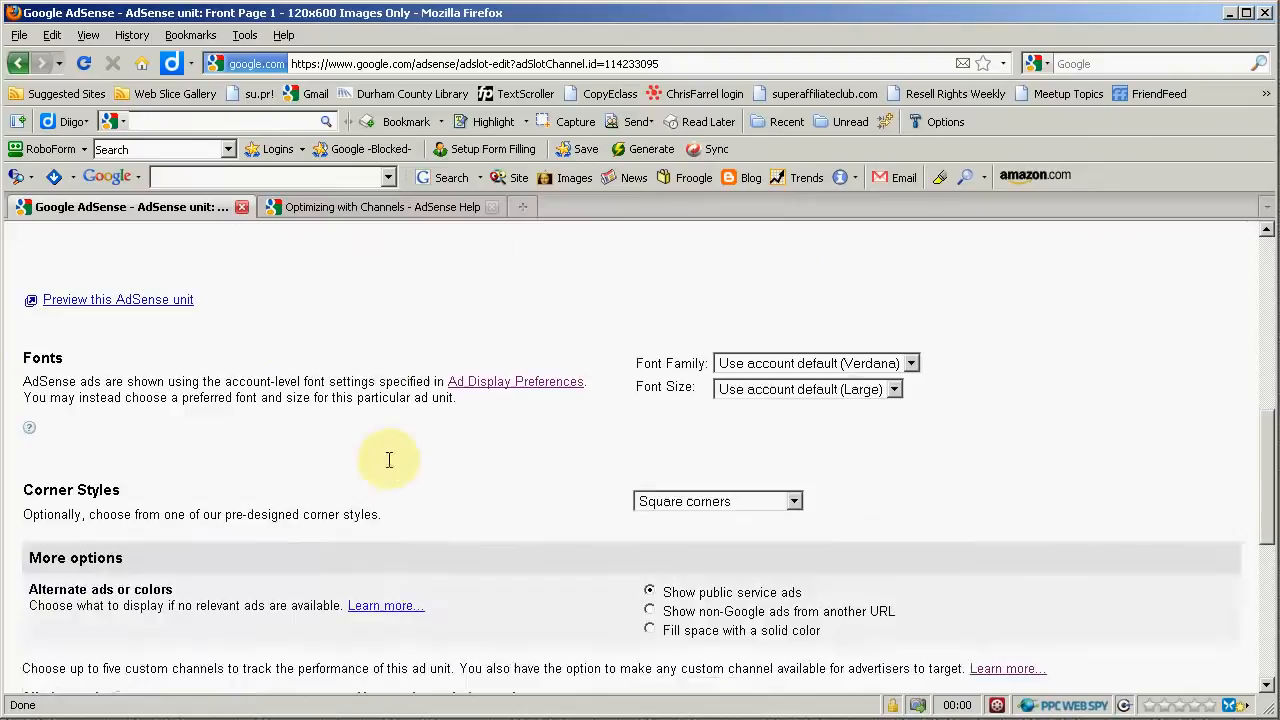
scroll(426, 448, "down", 2)
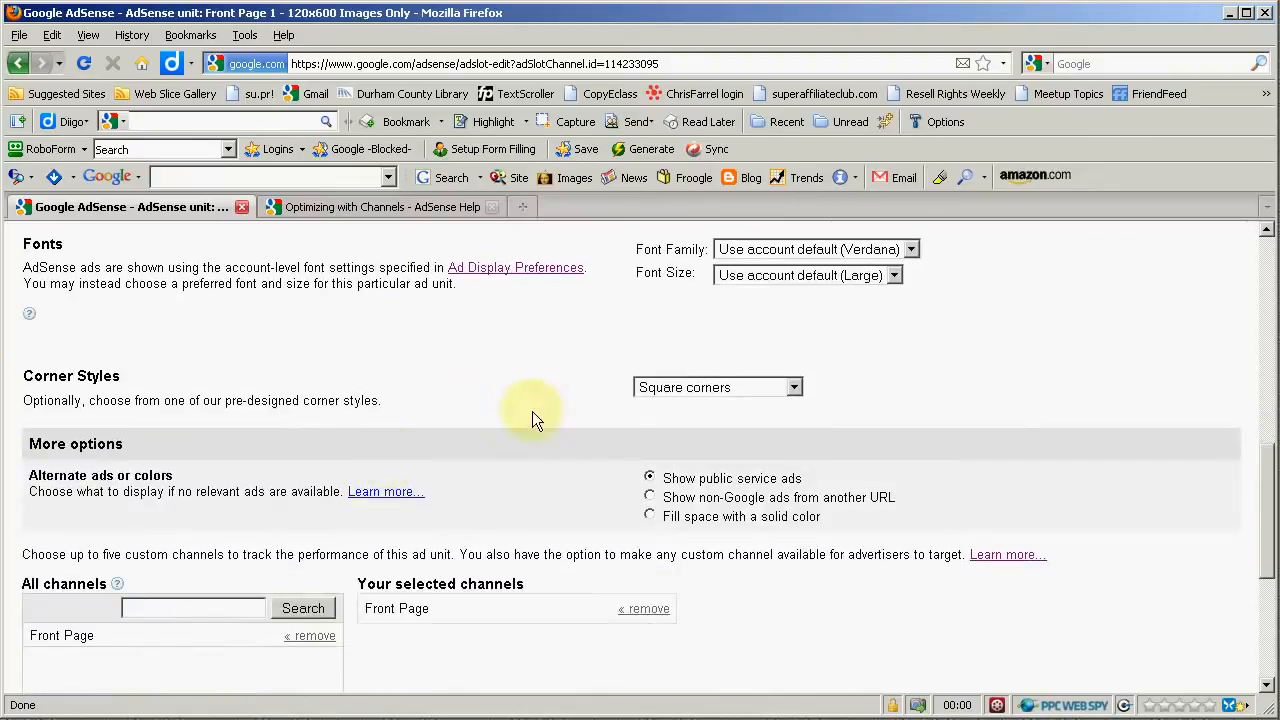
left_click(810, 276)
left_click(808, 294)
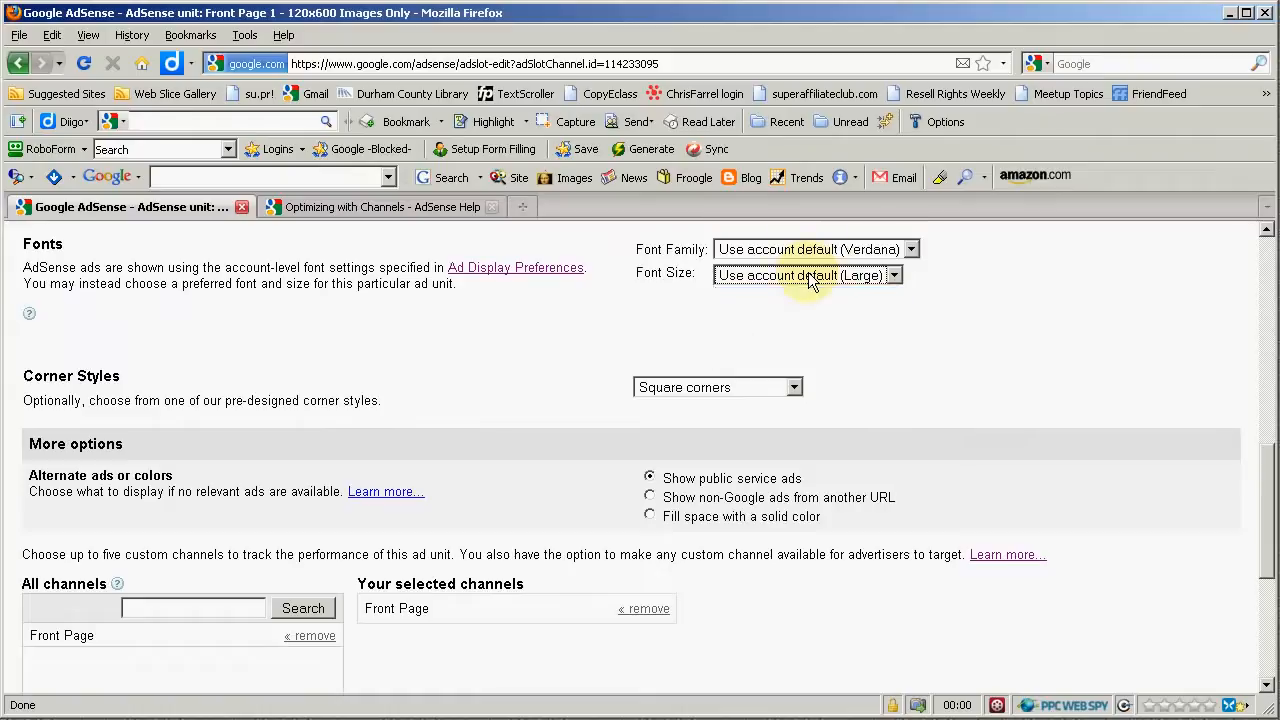
left_click(815, 250)
left_click(815, 251)
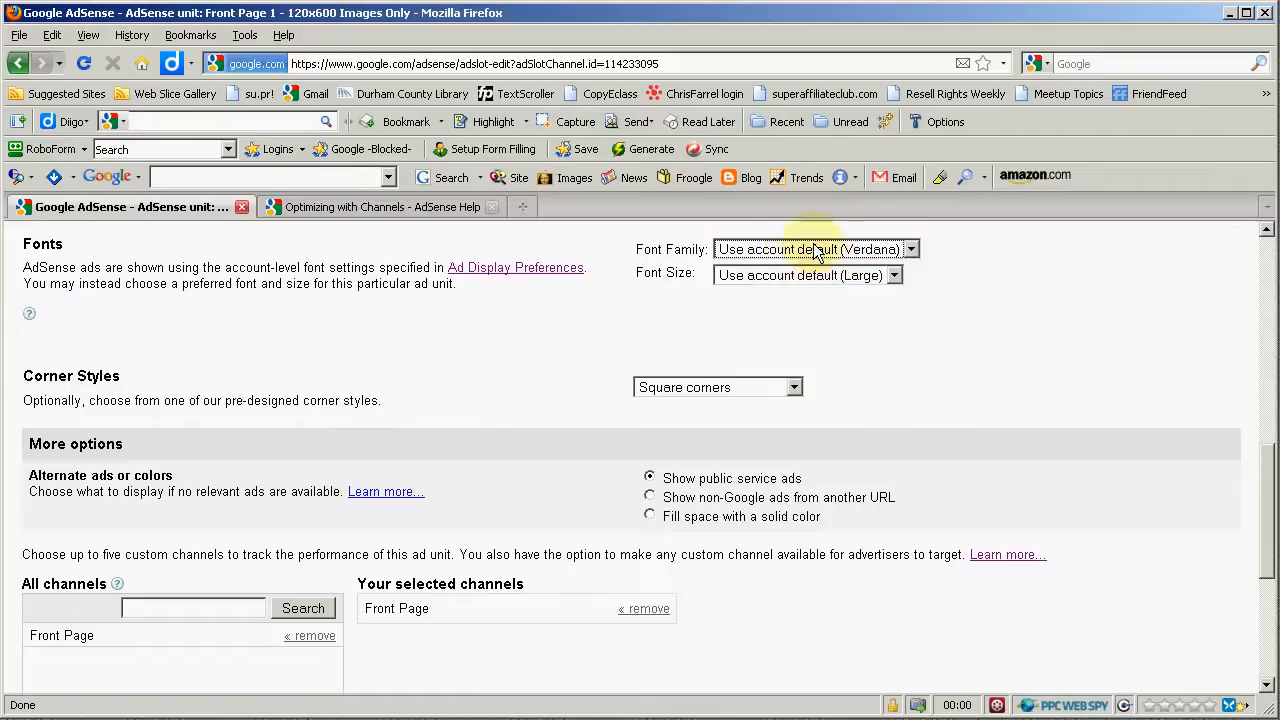
- Scroll past the corner style and channel options and save the ad unit settings
scroll(517, 353, "down", 3)
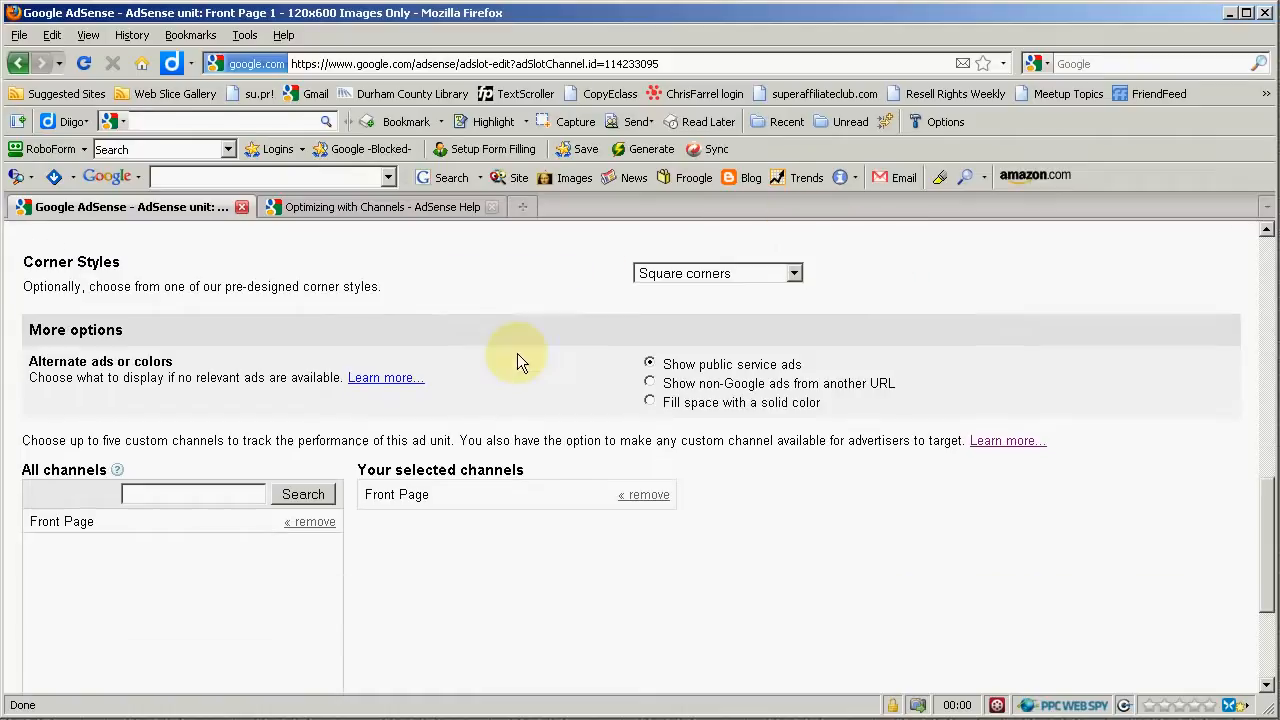
scroll(517, 353, "up", 3)
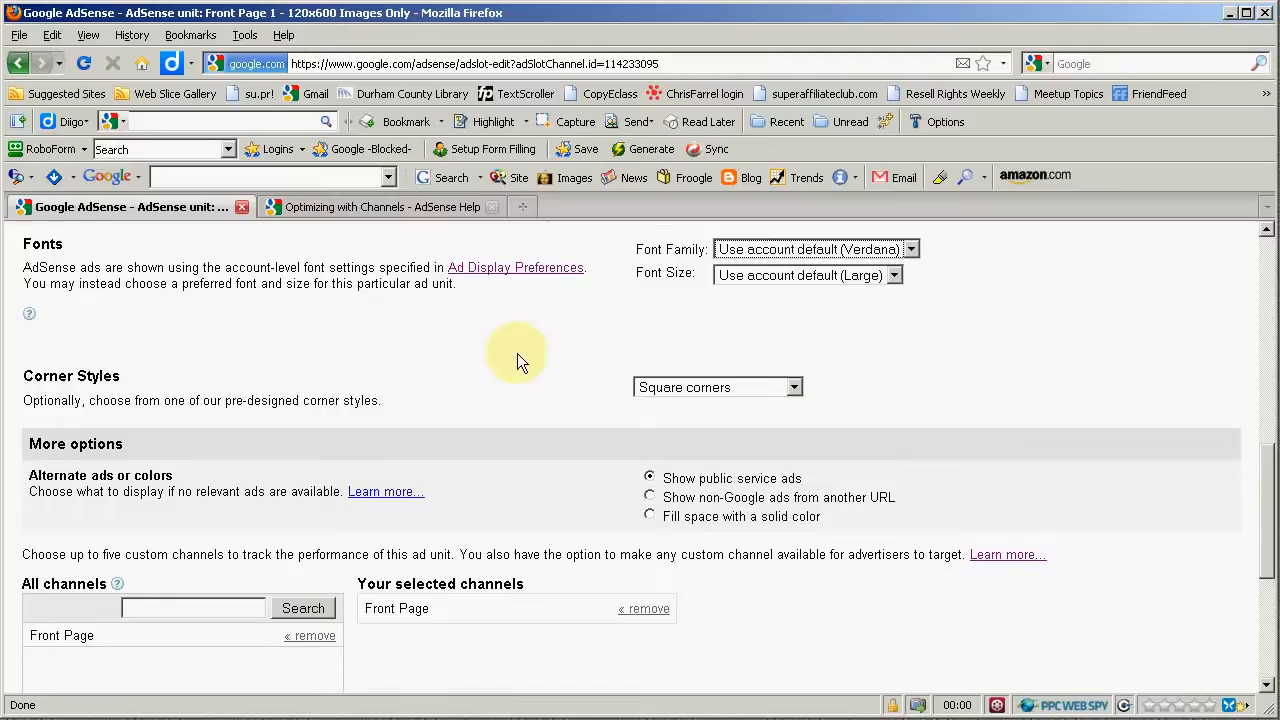
scroll(517, 353, "down", 3)
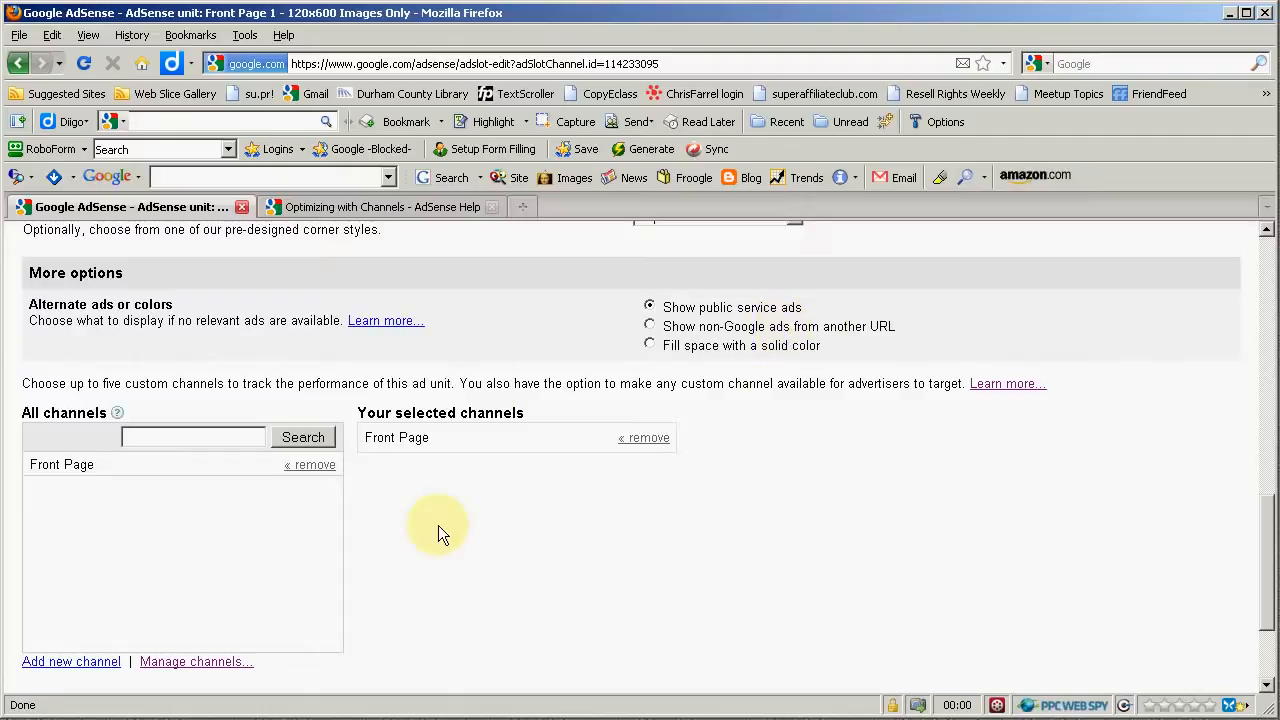
scroll(438, 525, "down", 2)
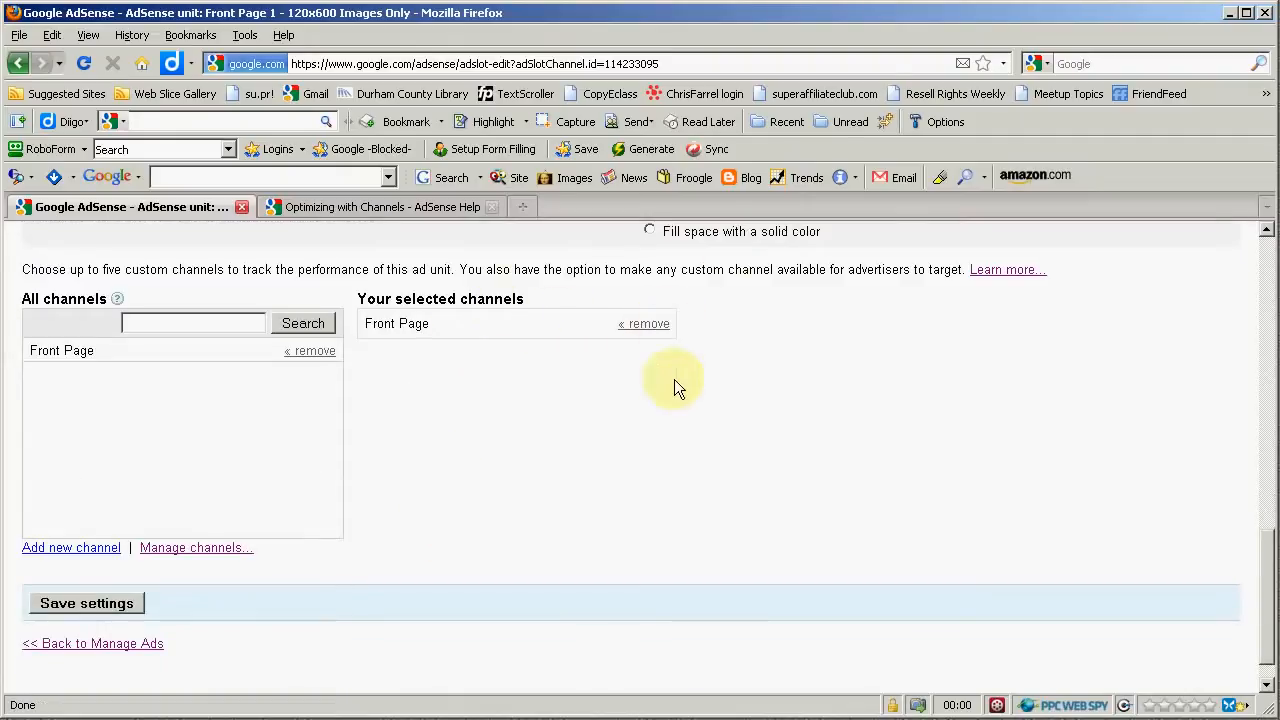
scroll(440, 478, "down", 1)
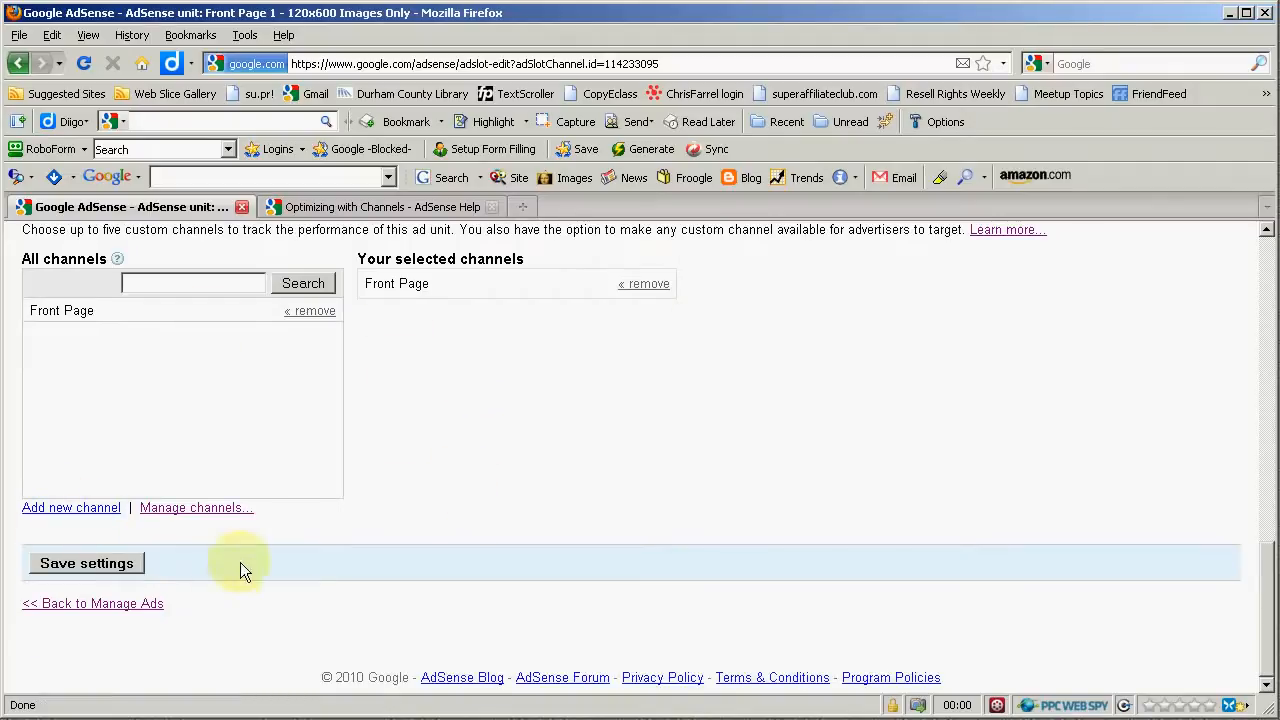
left_click(99, 563)
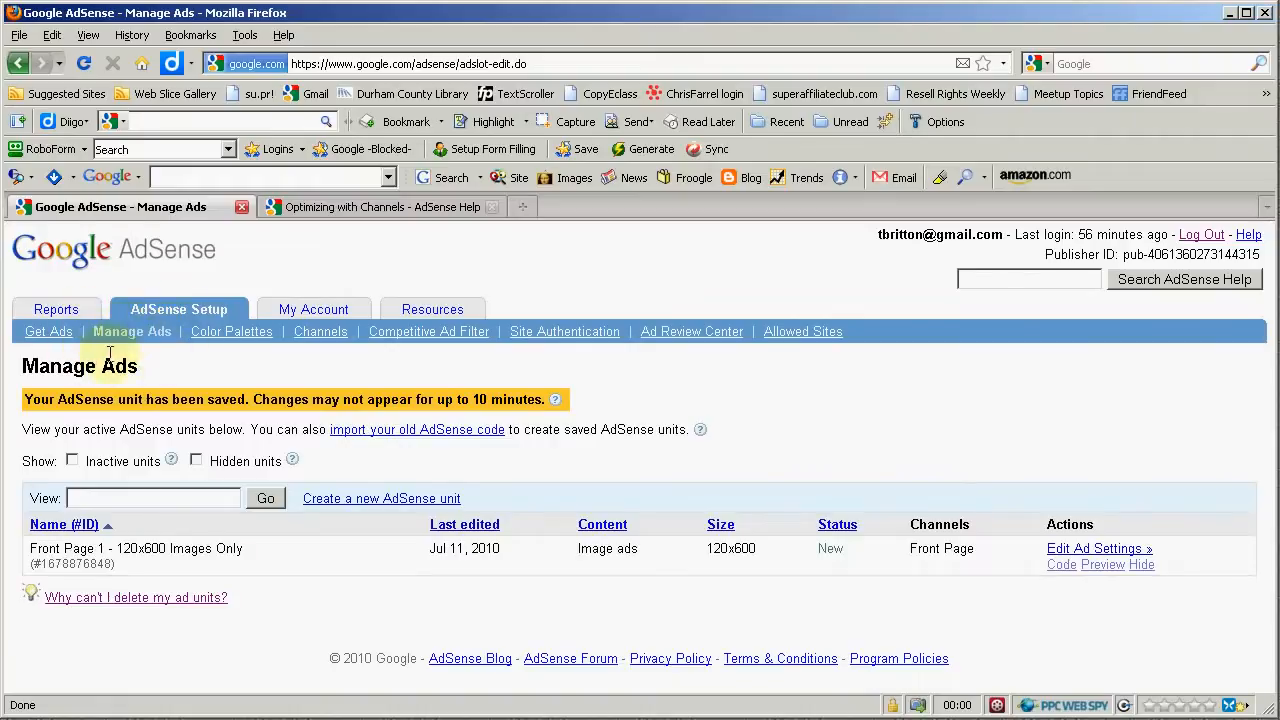
- Open the Get Ads page and follow the AdSense for Content link
left_click(48, 336)
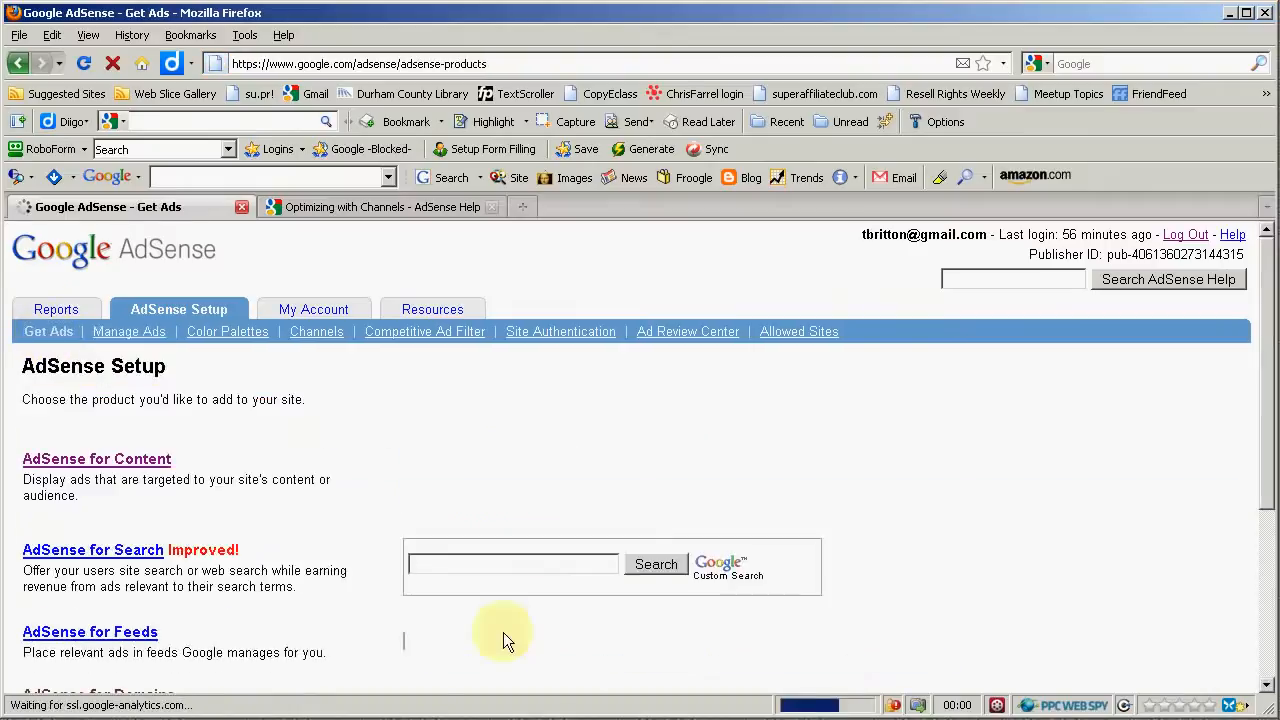
scroll(256, 560, "down", 1)
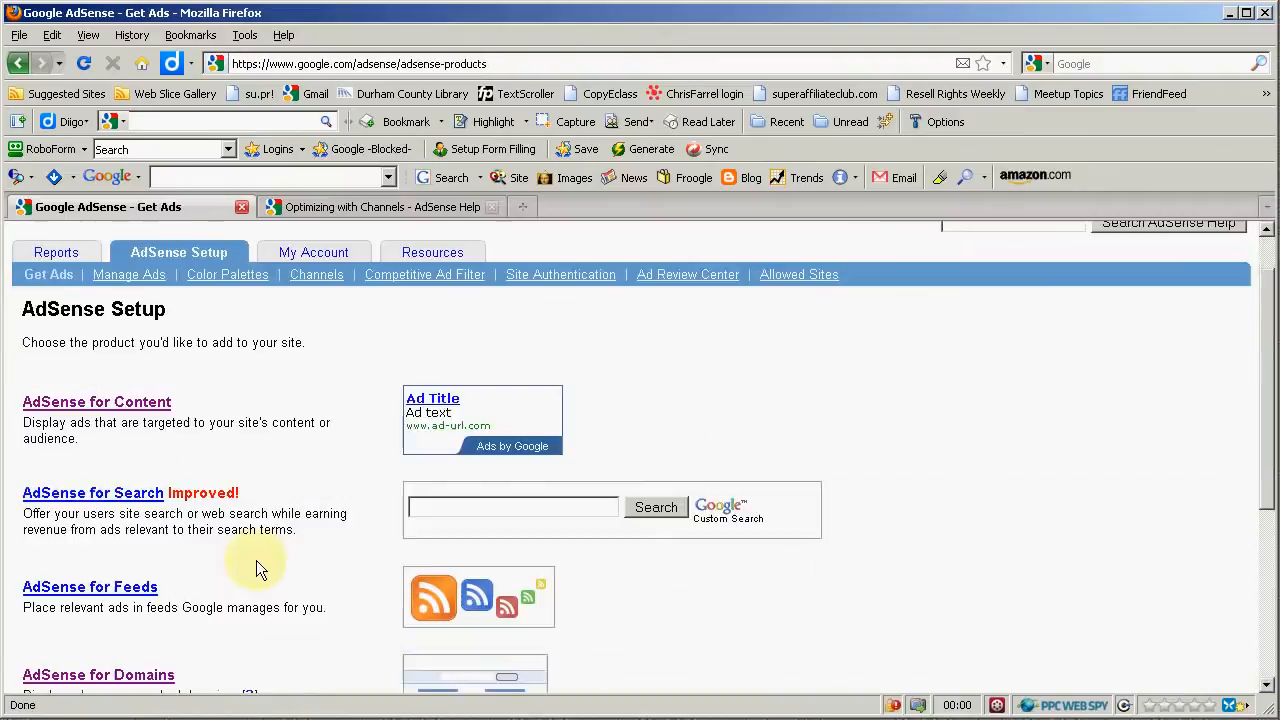
left_click(87, 410)
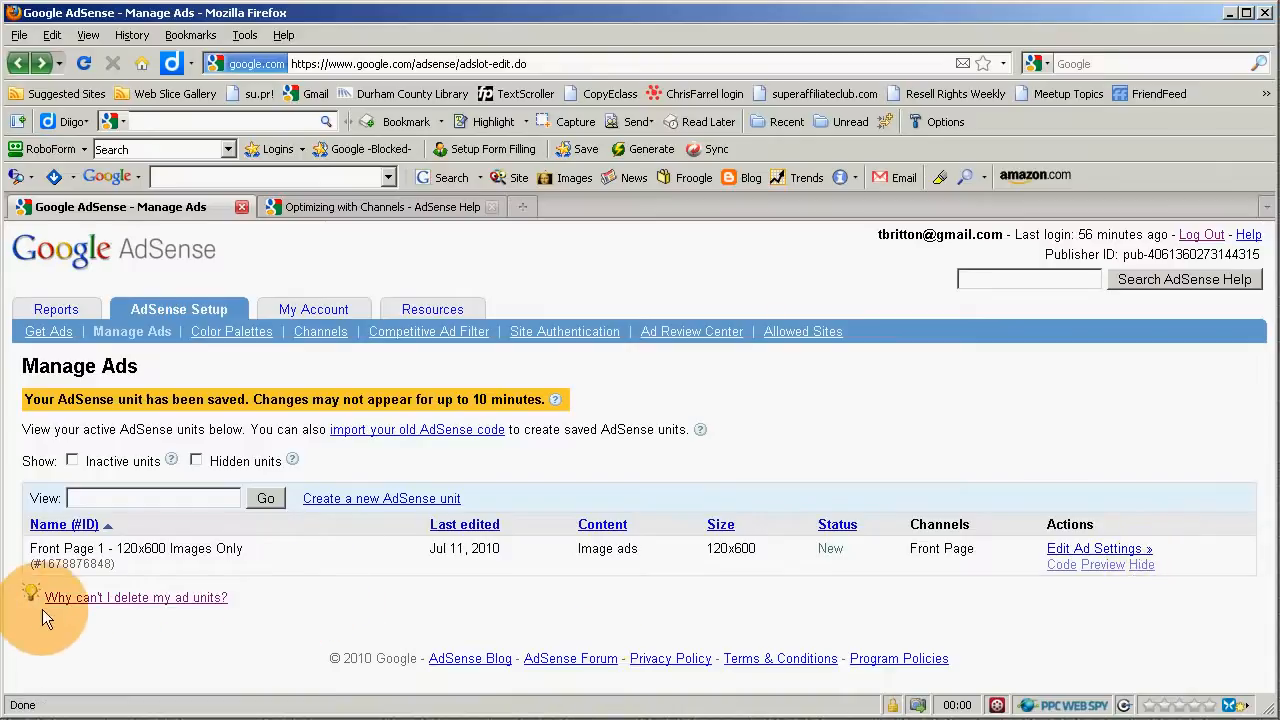
- Select the ad unit's ID number in the Manage Ads list
left_click_drag(38, 606, 49, 604)
left_click(316, 590)
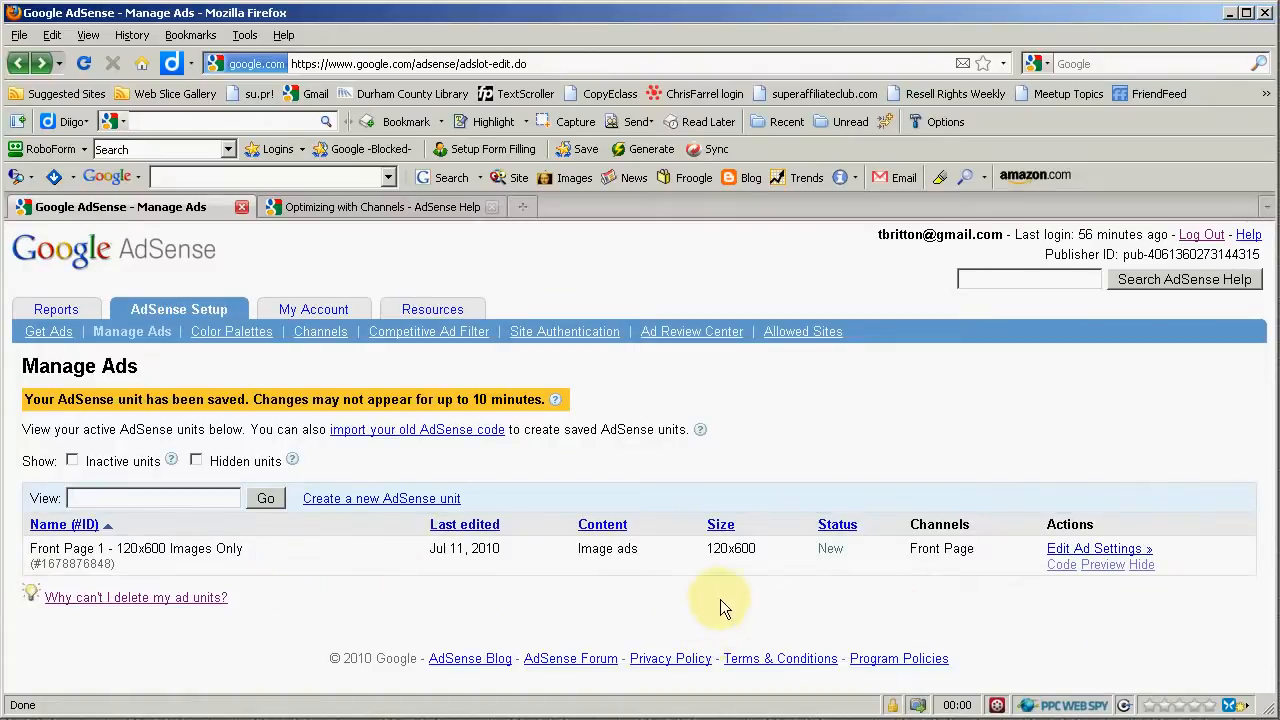
double_click(78, 564)
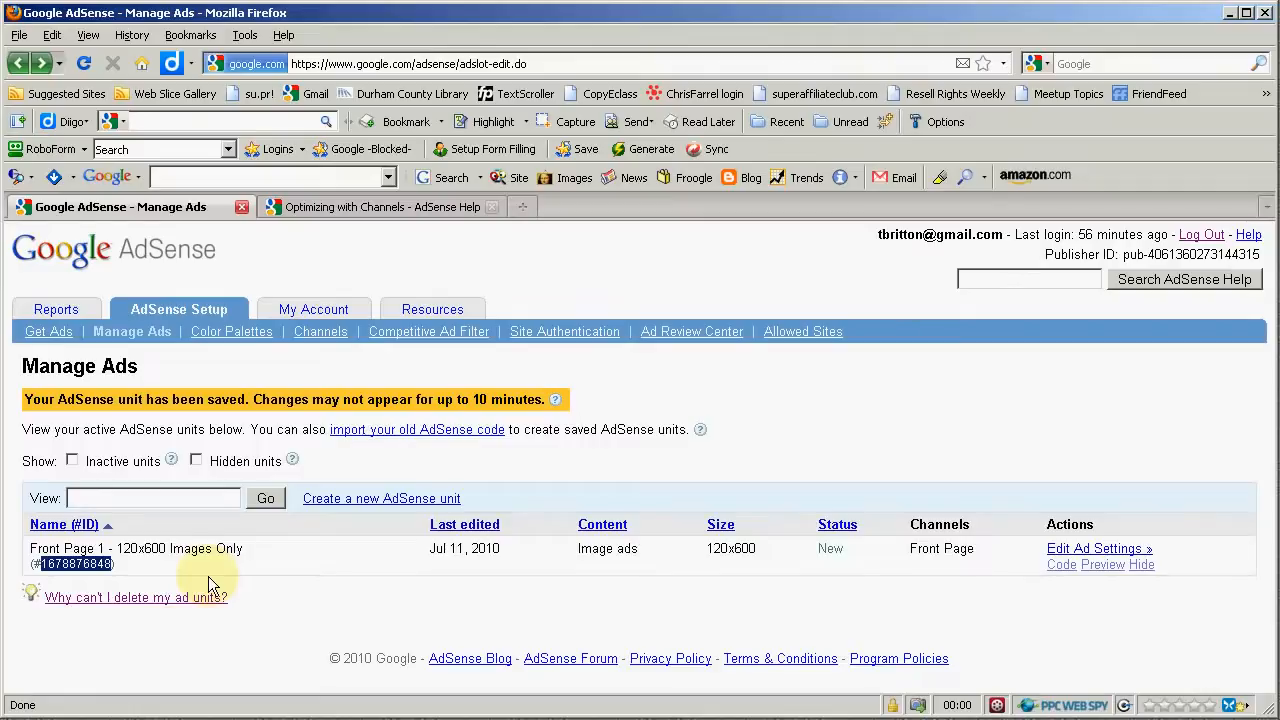
left_click(519, 604)
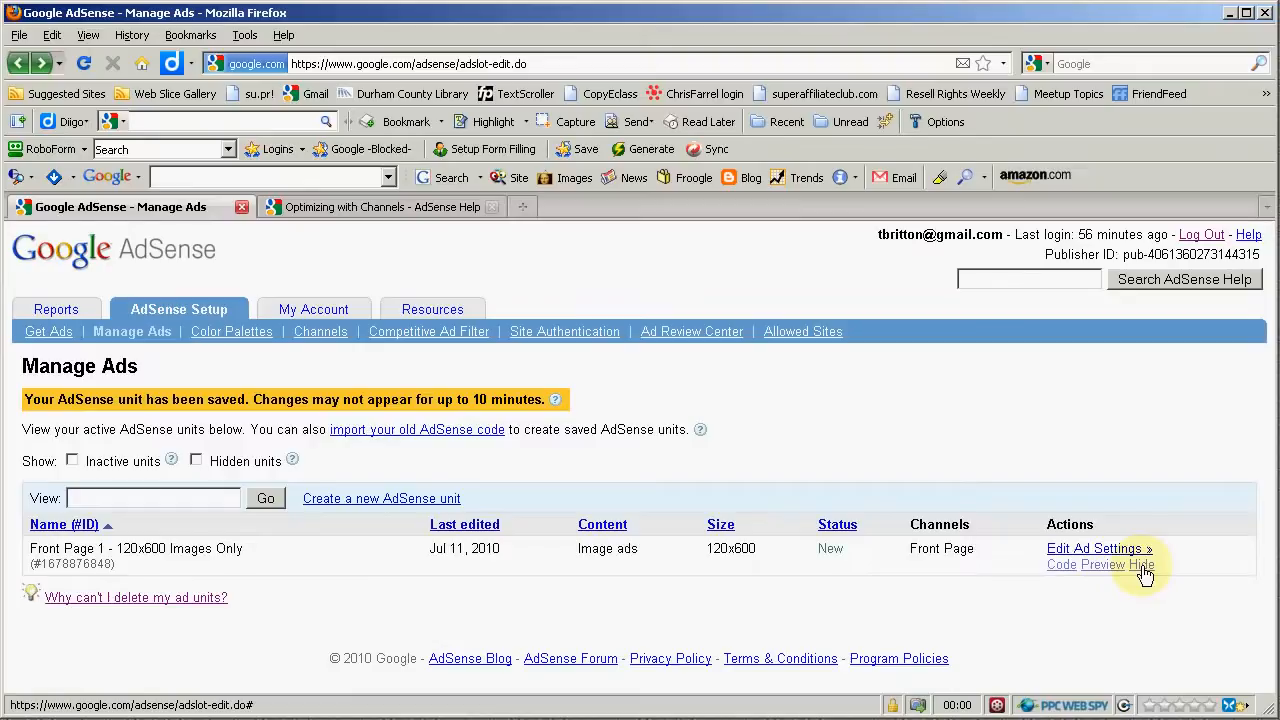
- Preview the ad unit's appearance and return to the Manage Ads list
left_click(1089, 572)
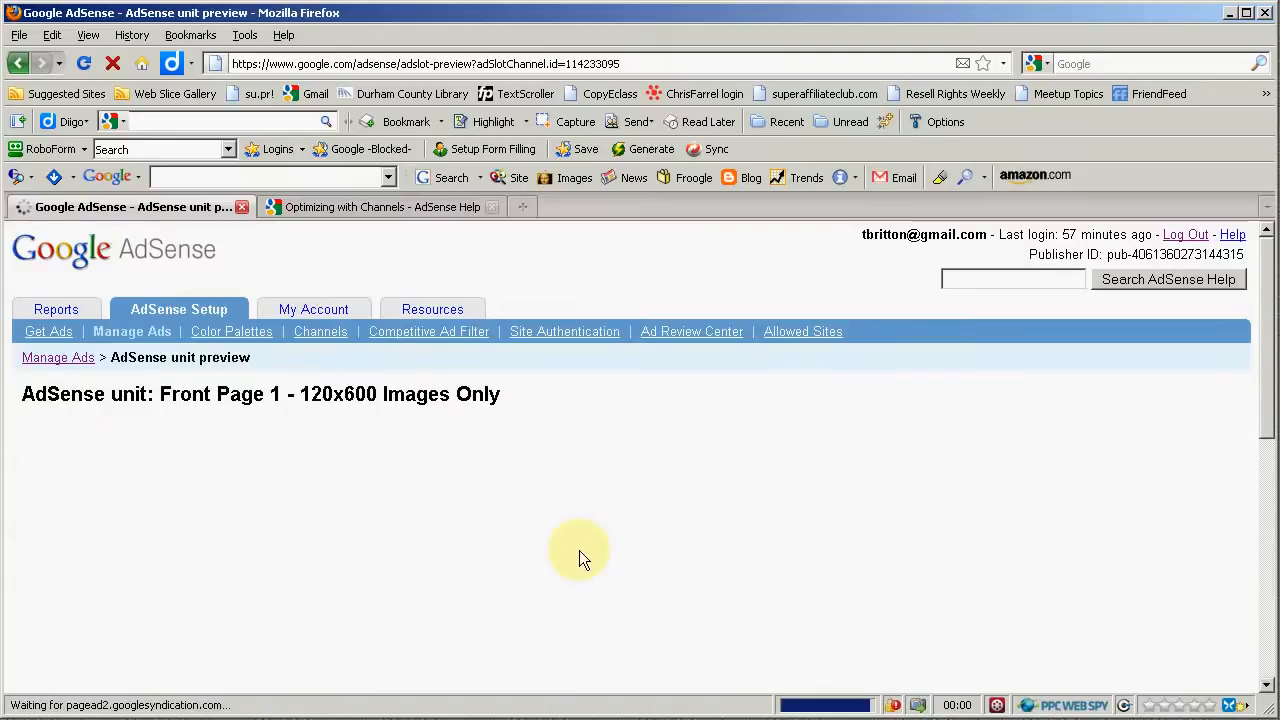
scroll(579, 550, "down", 5)
scroll(579, 550, "up", 5)
scroll(579, 550, "down", 8)
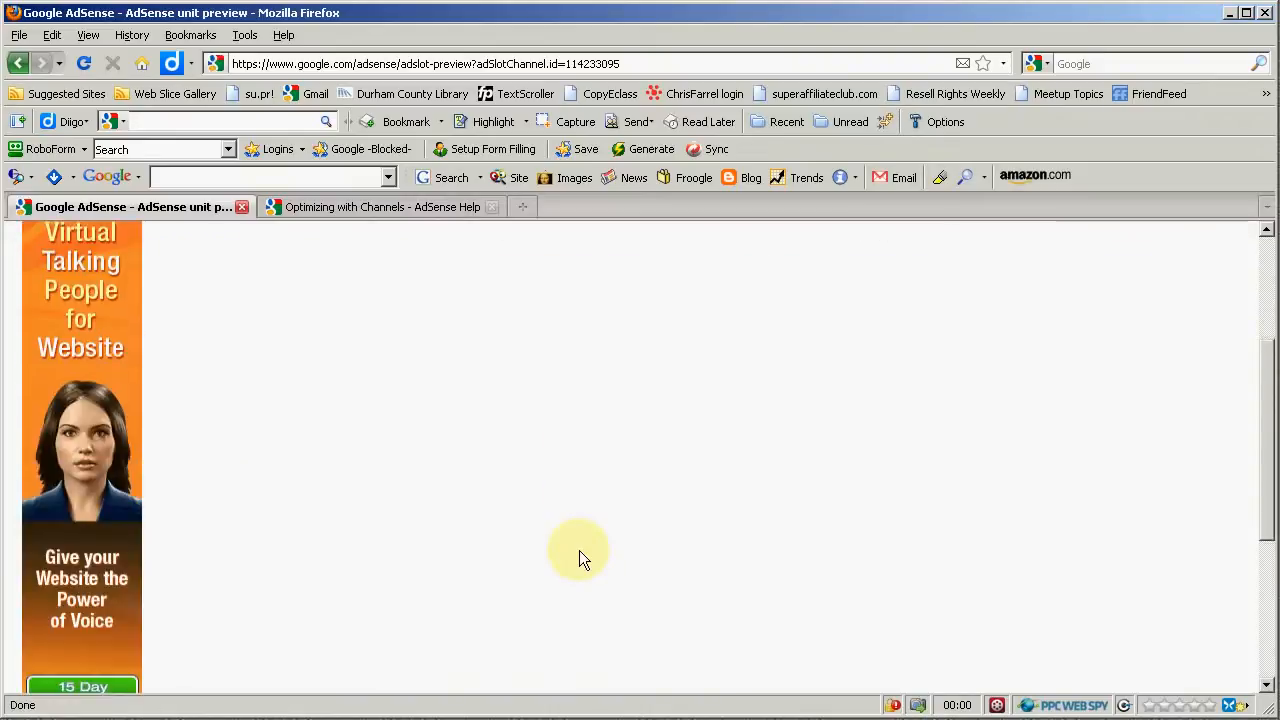
scroll(579, 550, "up", 6)
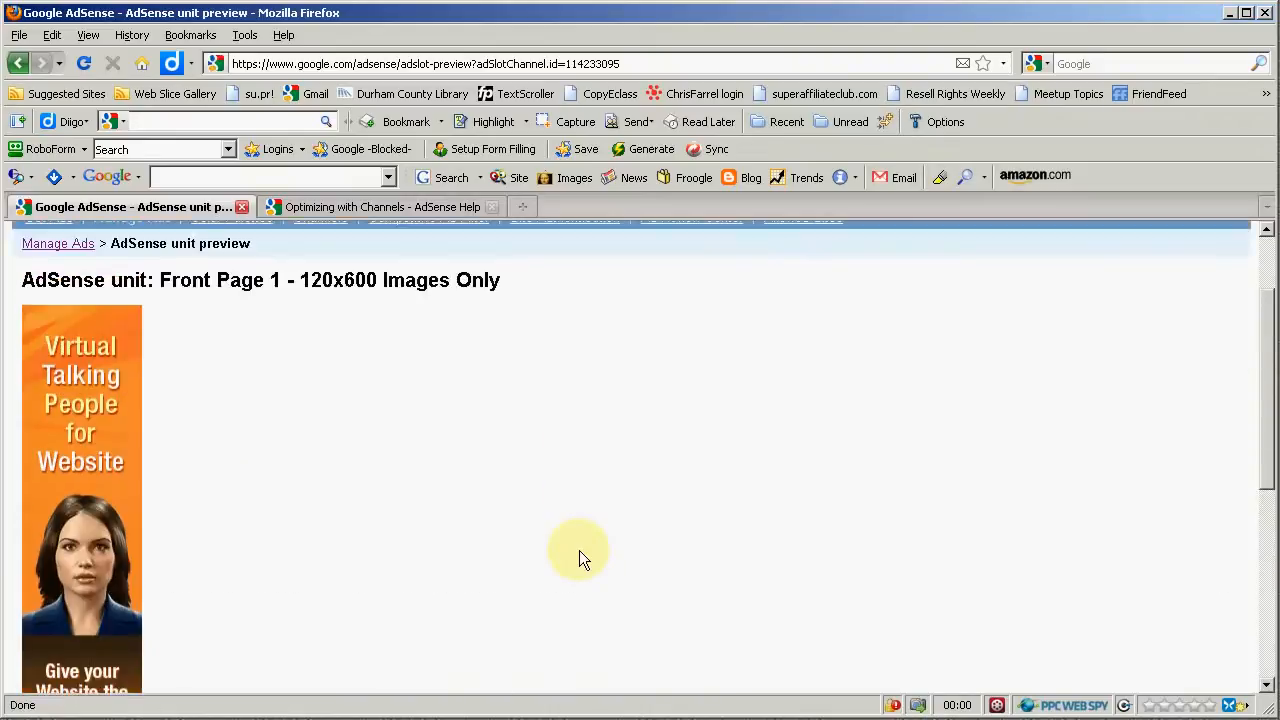
scroll(579, 558, "up", 2)
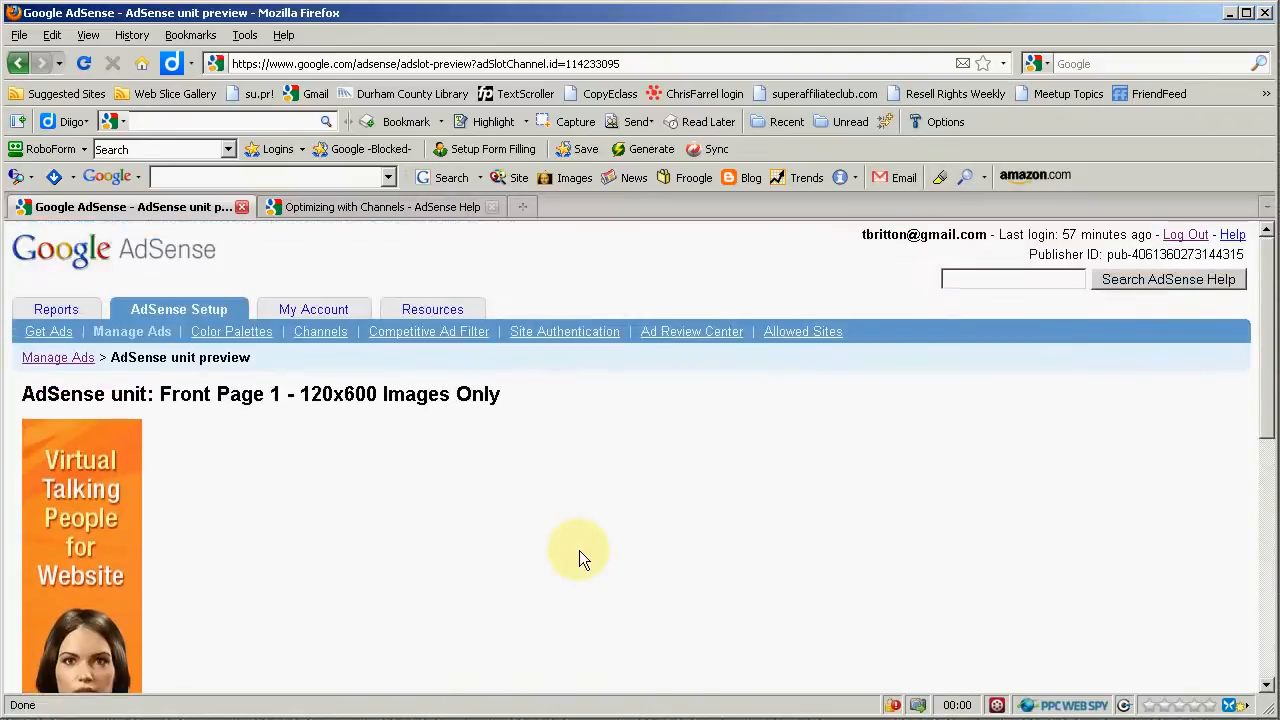
left_click(44, 362)
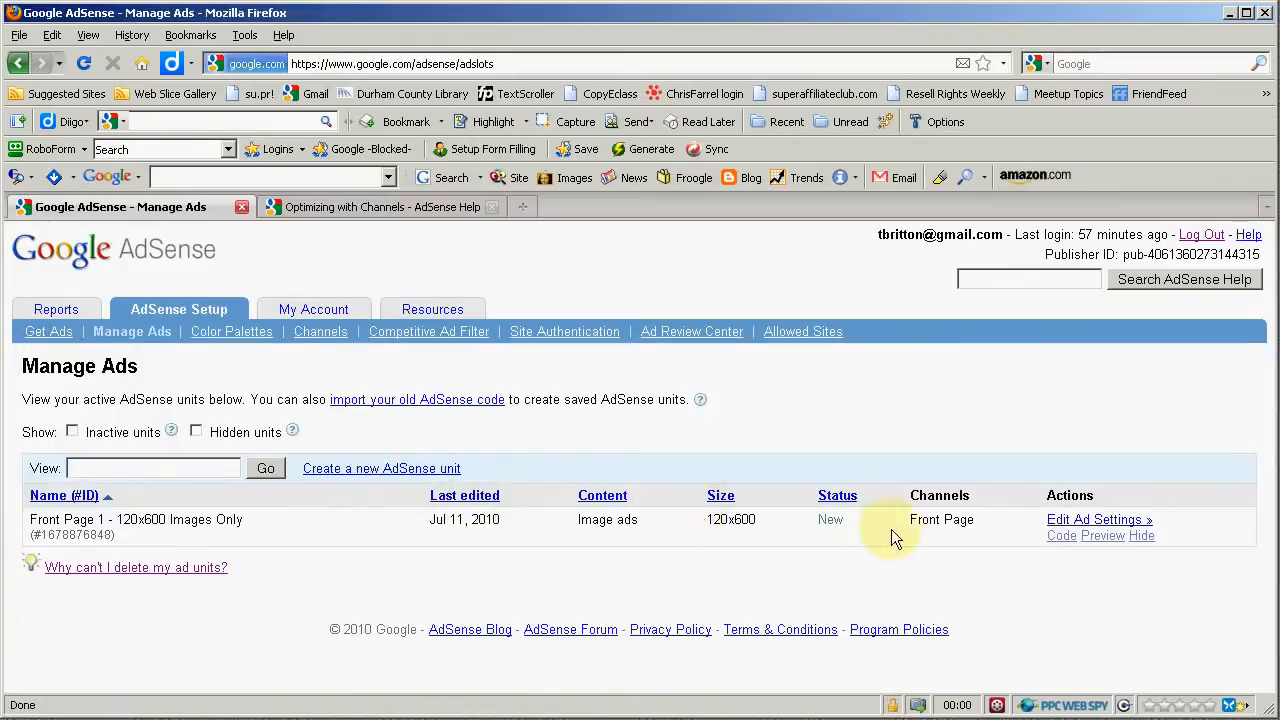
- Highlight the ad unit's channel, name, content type and size in the Manage Ads list
left_click_drag(905, 519, 983, 520)
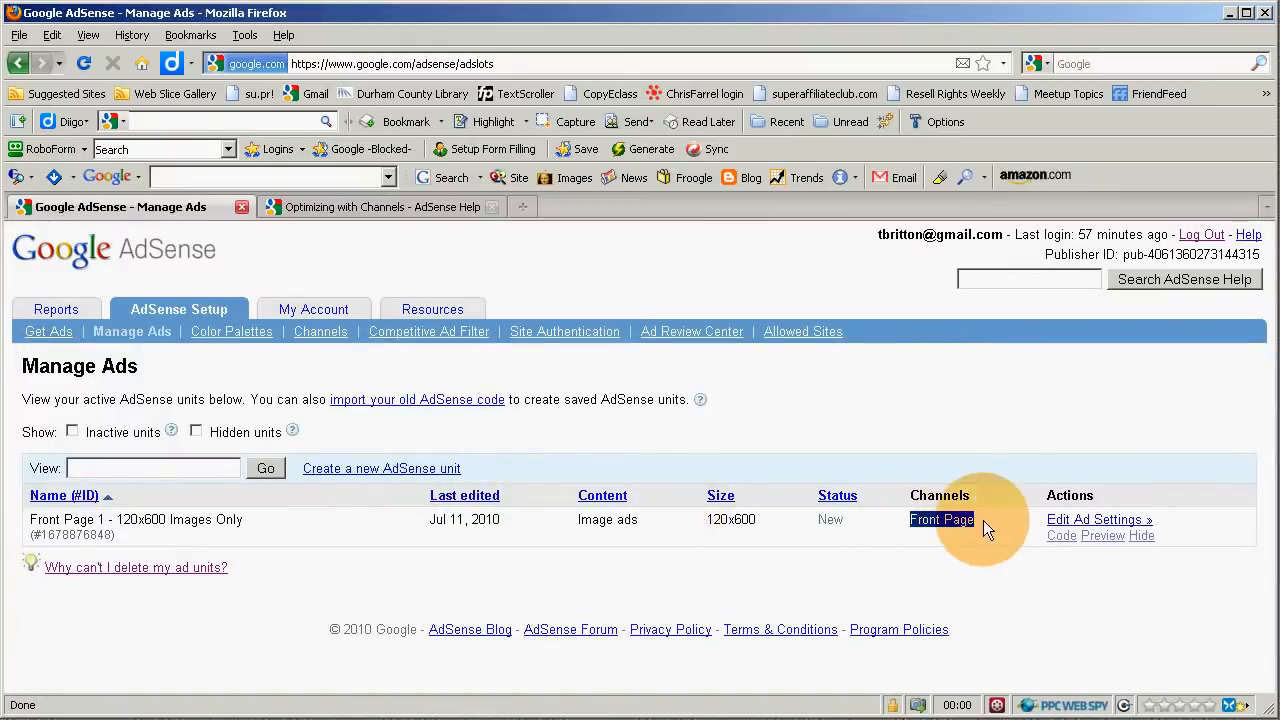
left_click(940, 527)
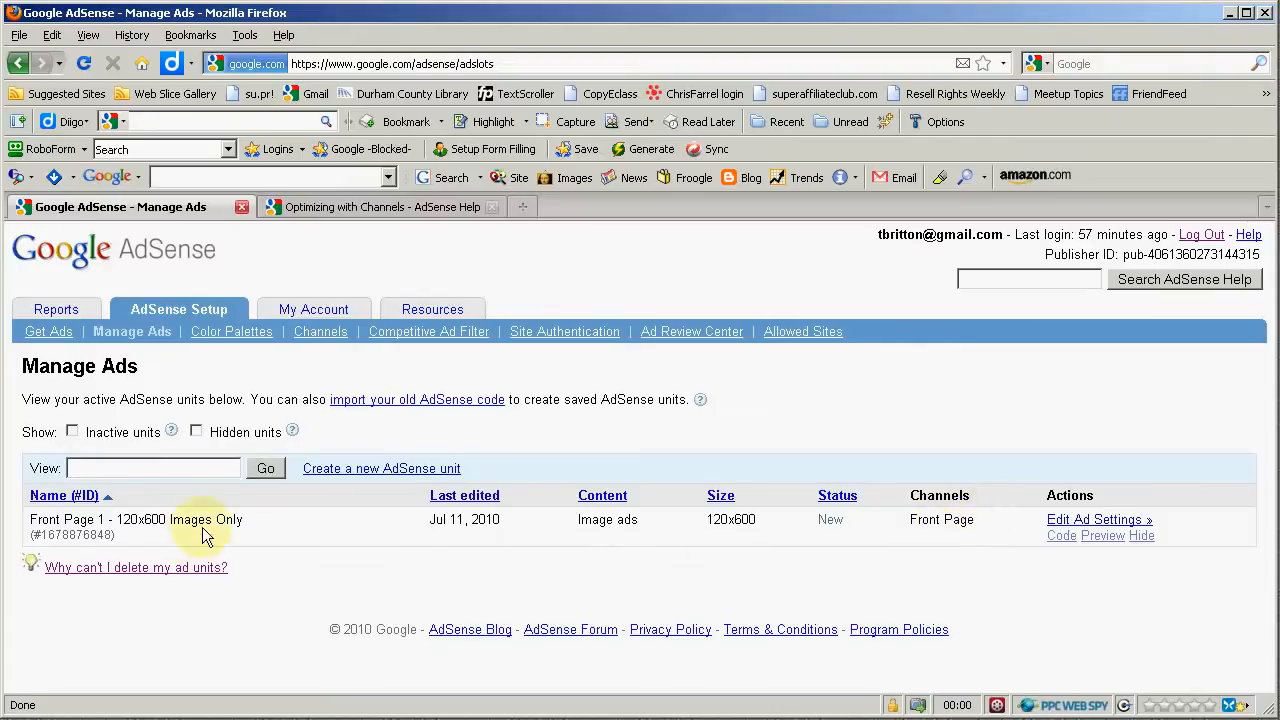
left_click_drag(245, 519, 30, 519)
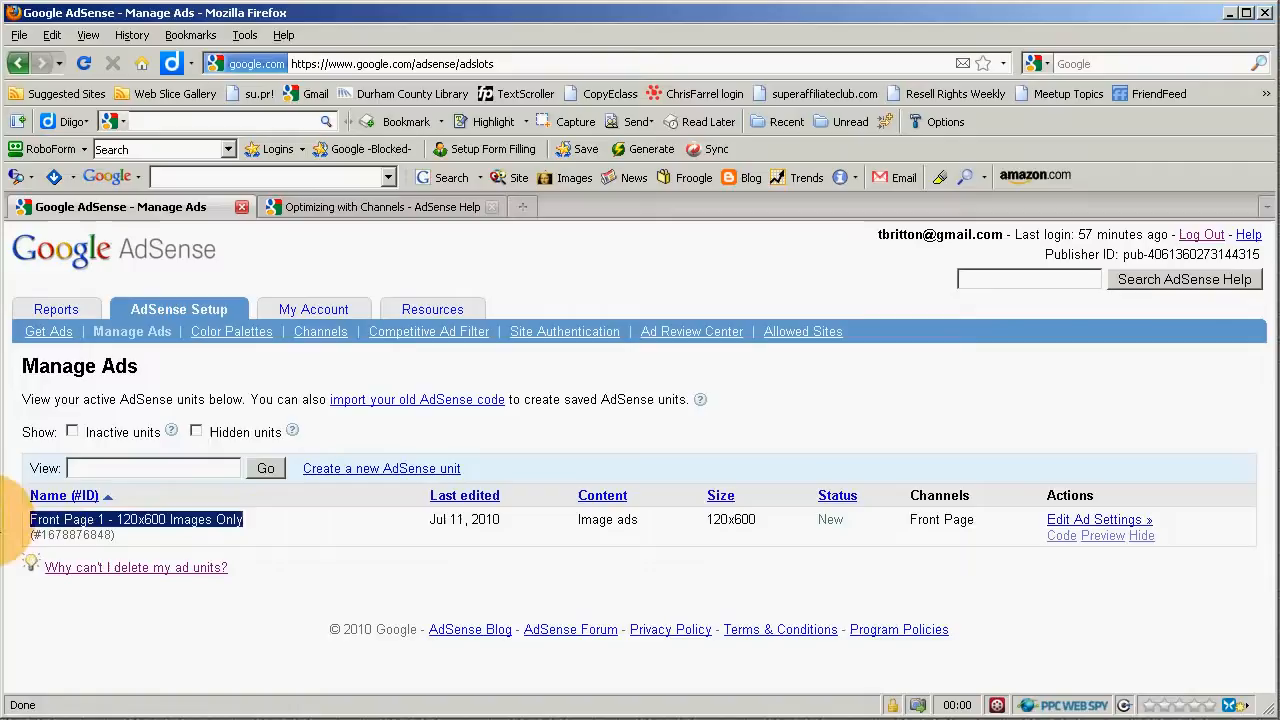
left_click(243, 521)
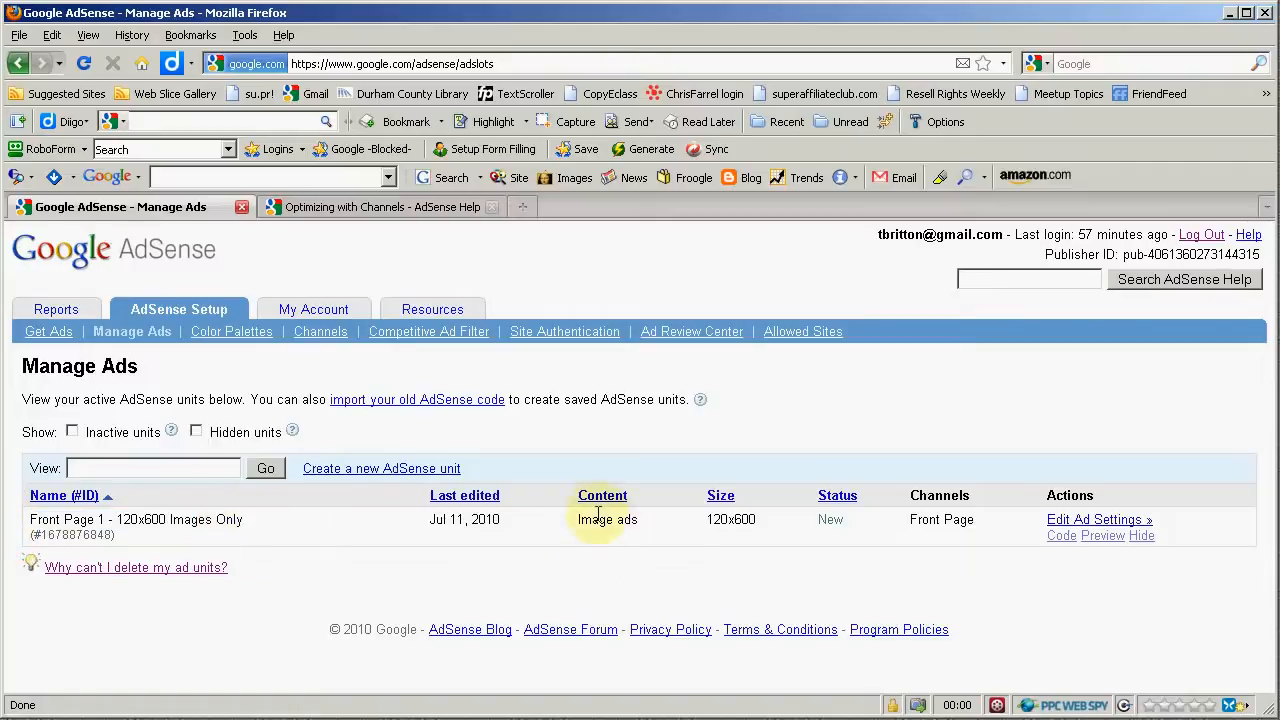
left_click_drag(578, 519, 649, 527)
left_click(634, 535)
double_click(718, 516)
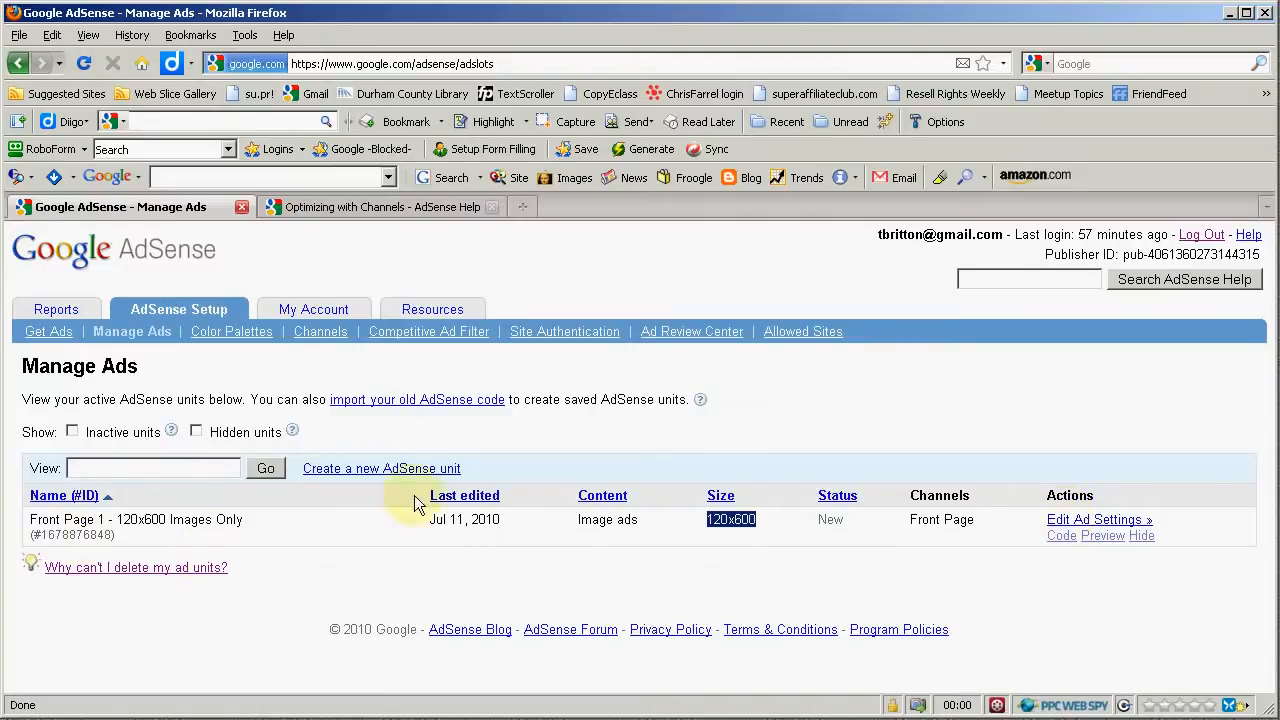
left_click(743, 525)
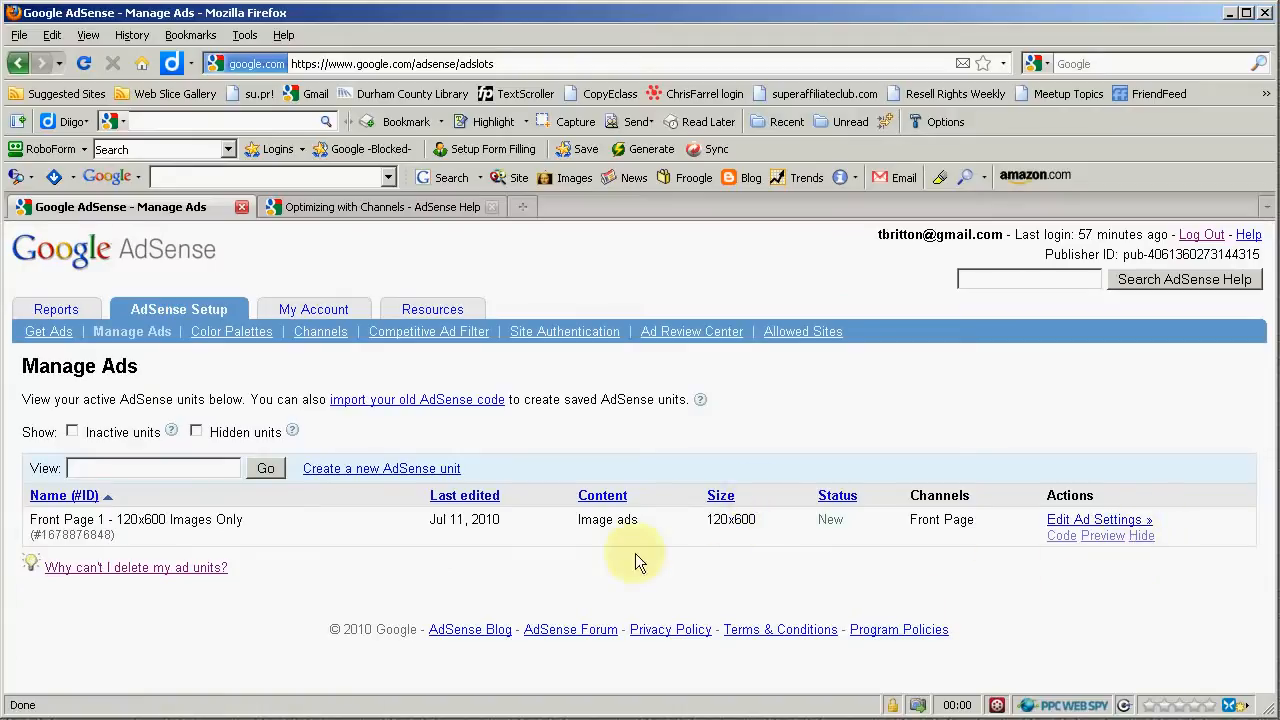
- Toggle the Hidden units filter on and off, then show inactive units in the list
left_click(197, 434)
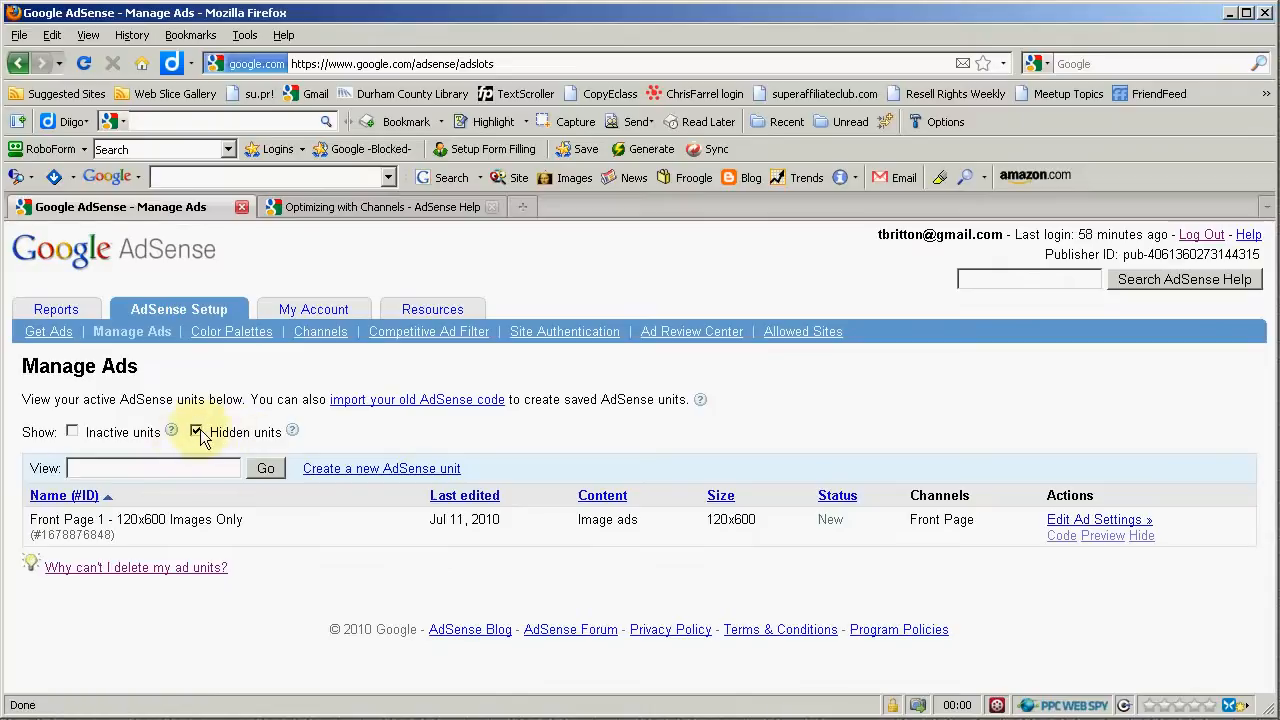
left_click(196, 431)
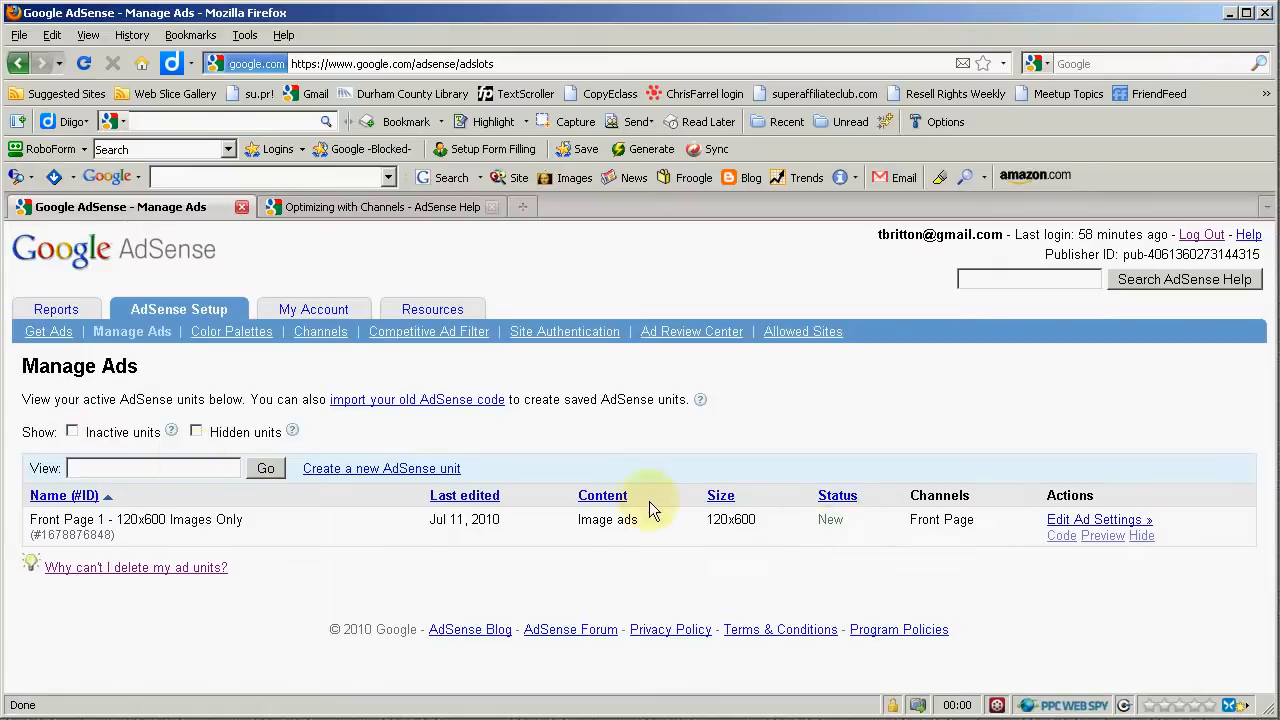
left_click(72, 433)
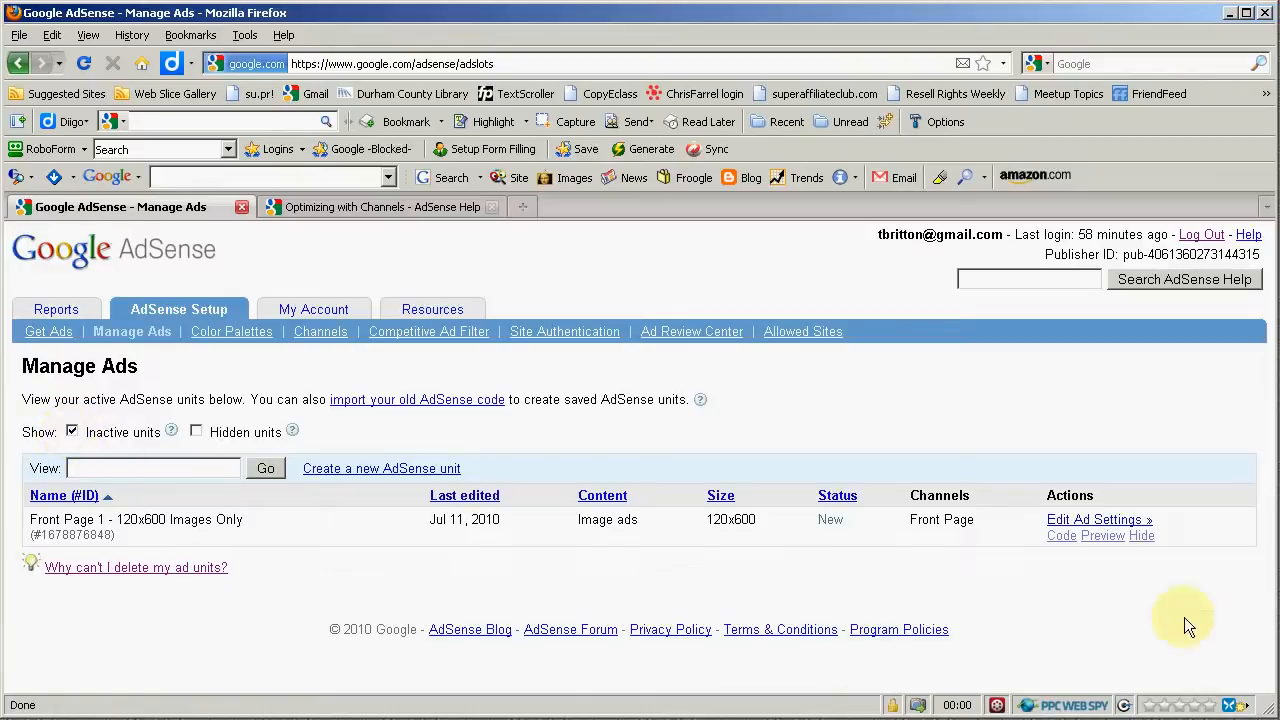
- Open the ad unit's code page and copy the whole AdSense unit code
left_click_drag(1028, 557, 1057, 552)
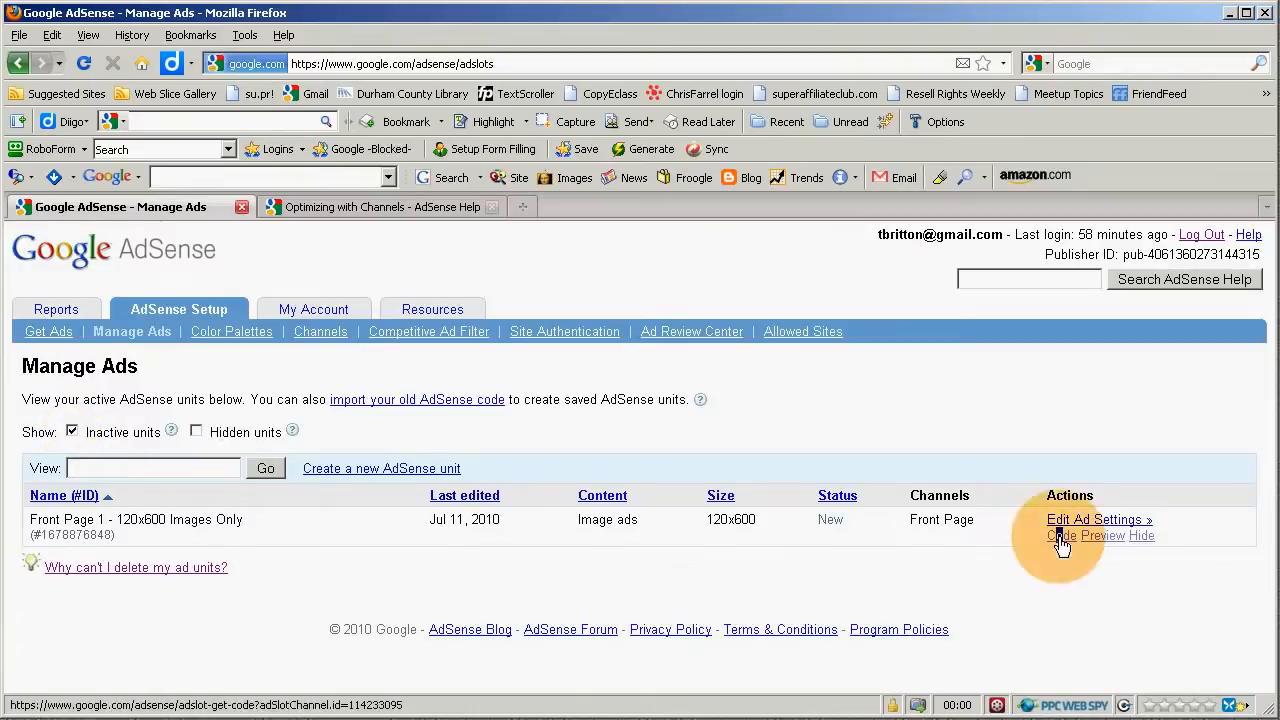
left_click(1061, 538)
scroll(658, 554, "down", 1)
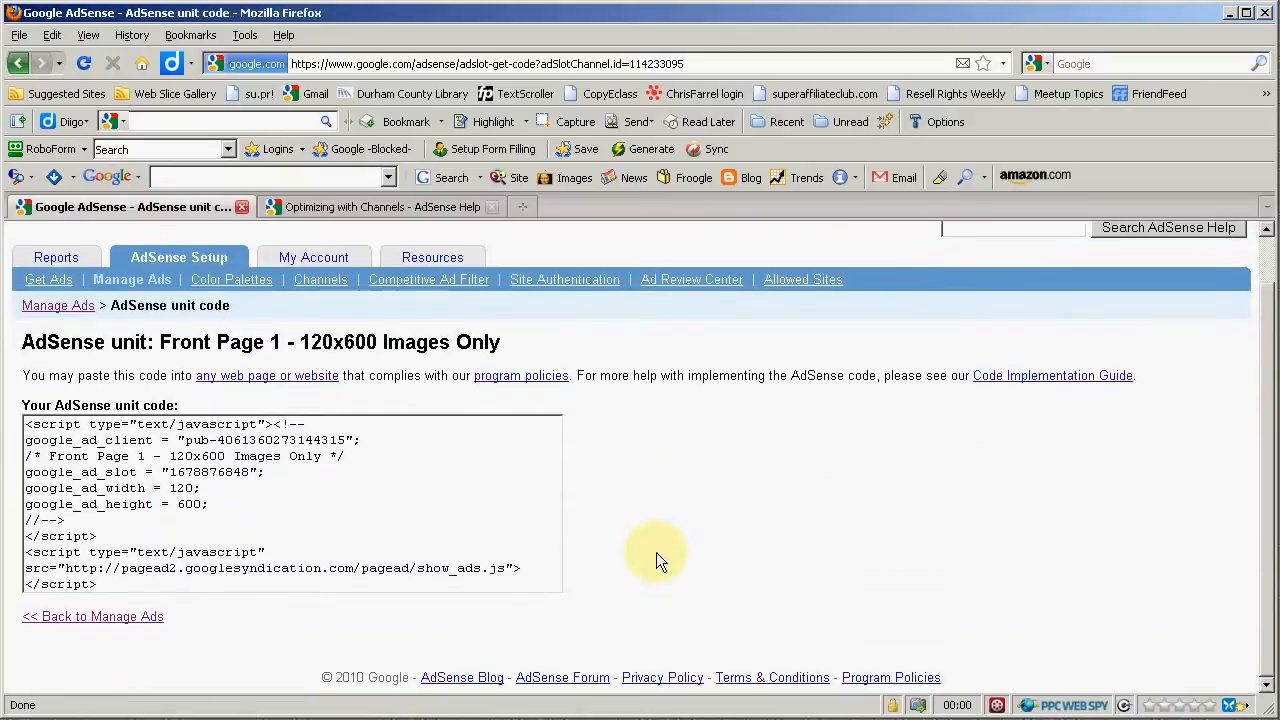
left_click(204, 466)
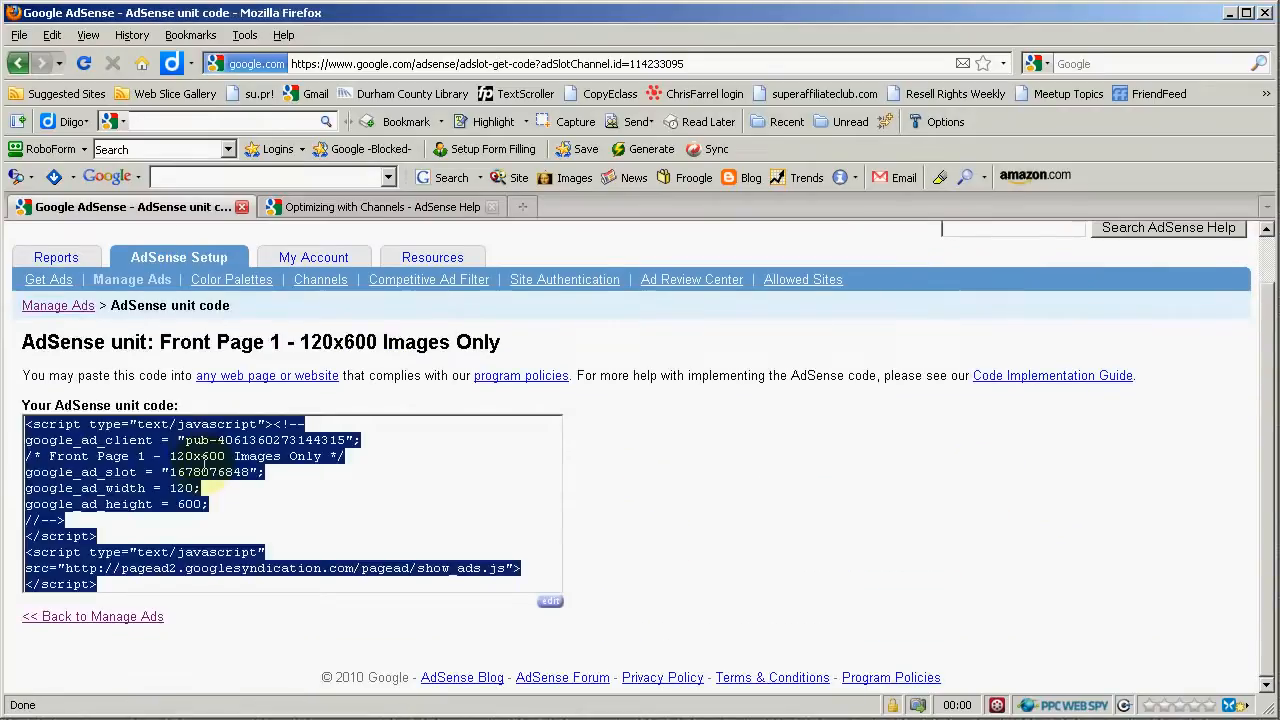
right_click(176, 444)
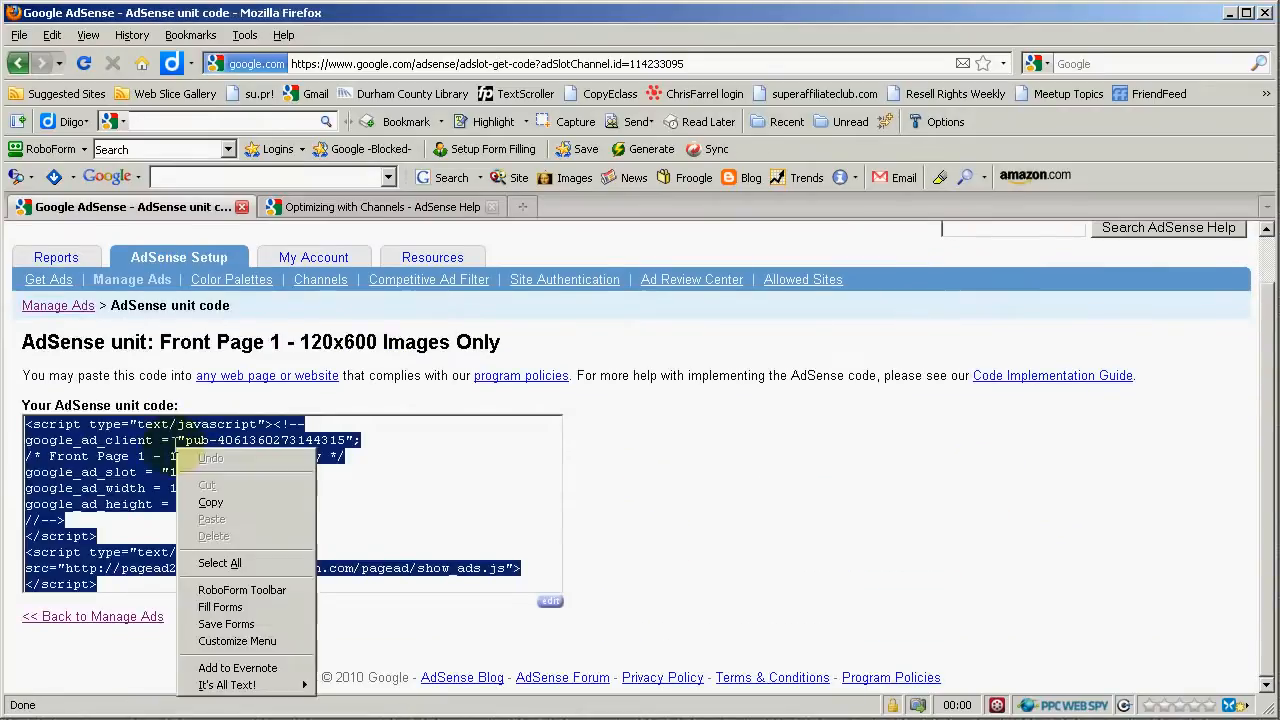
left_click(210, 502)
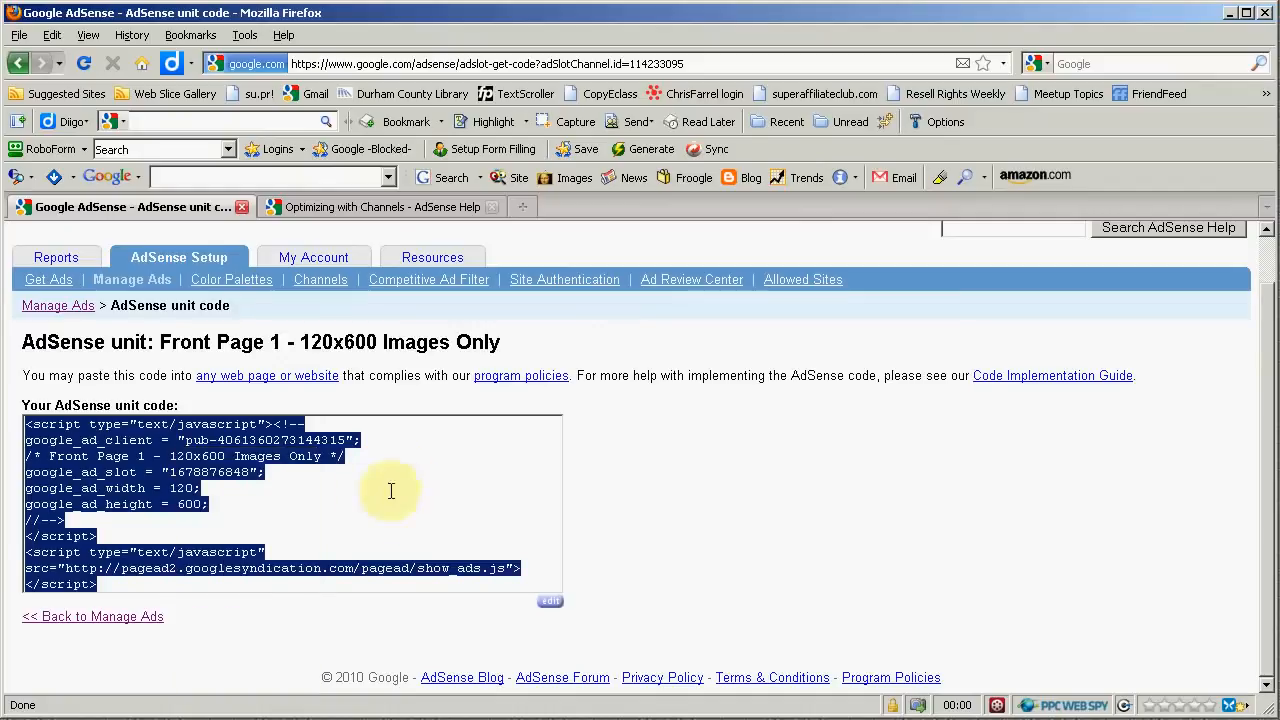
left_click(686, 461)
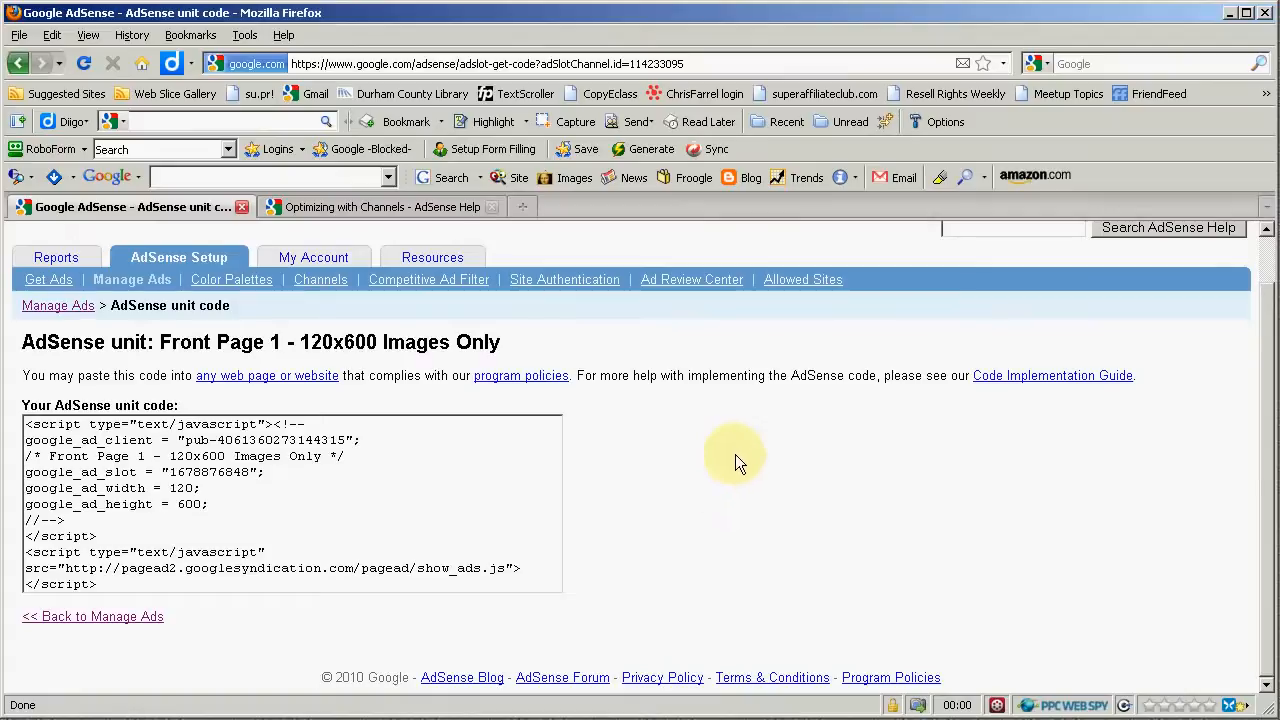
- Go back to Manage Ads, preview the ad unit again and return to the list
left_click(107, 625)
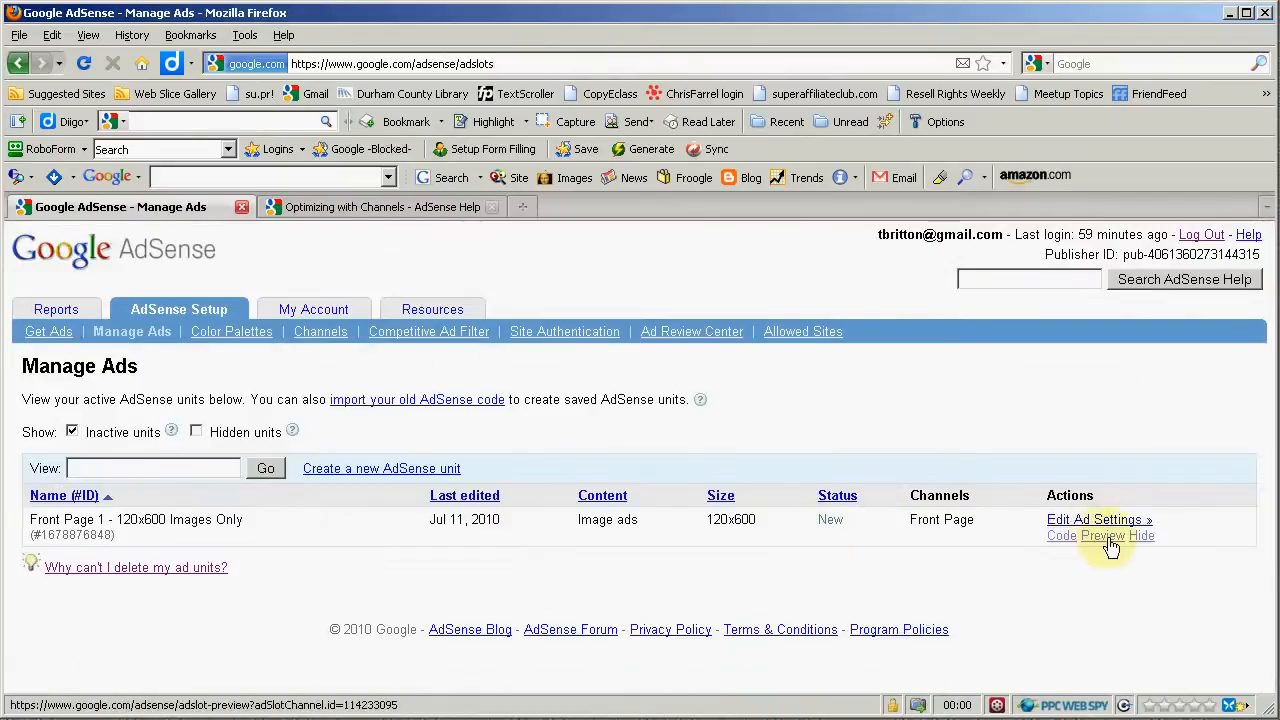
left_click(1090, 538)
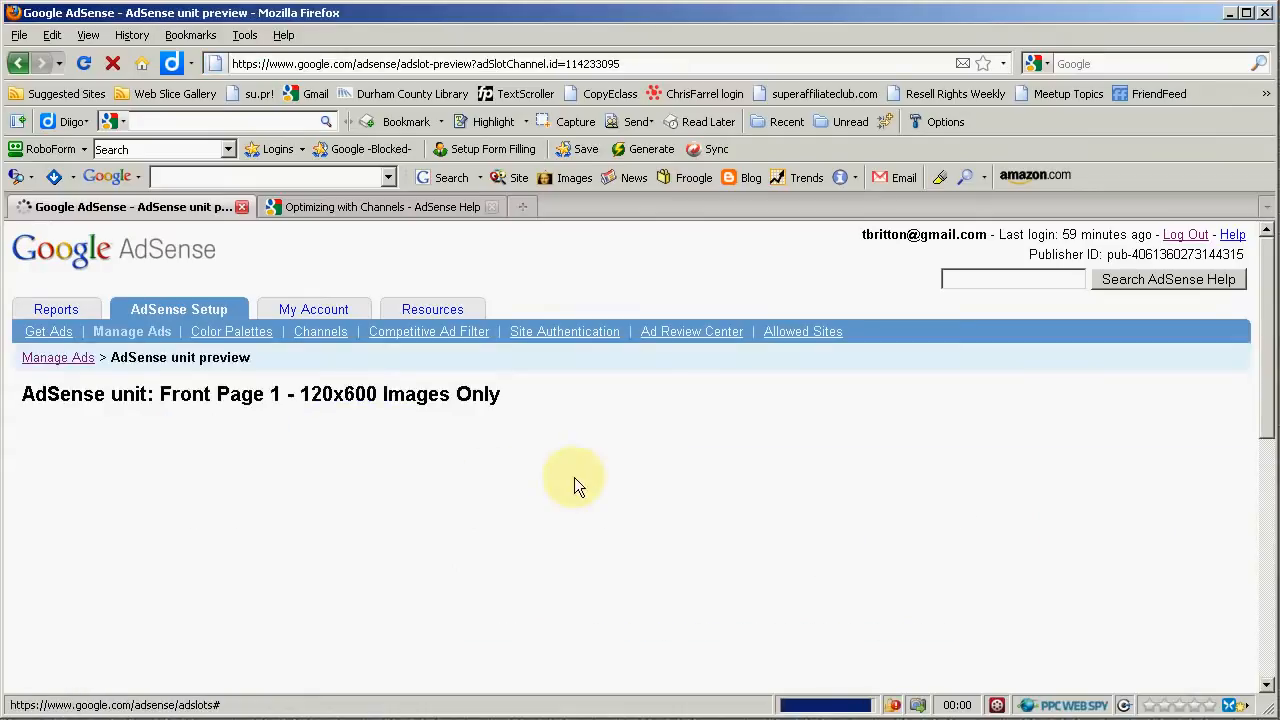
scroll(605, 474, "down", 3)
scroll(605, 474, "down", 1)
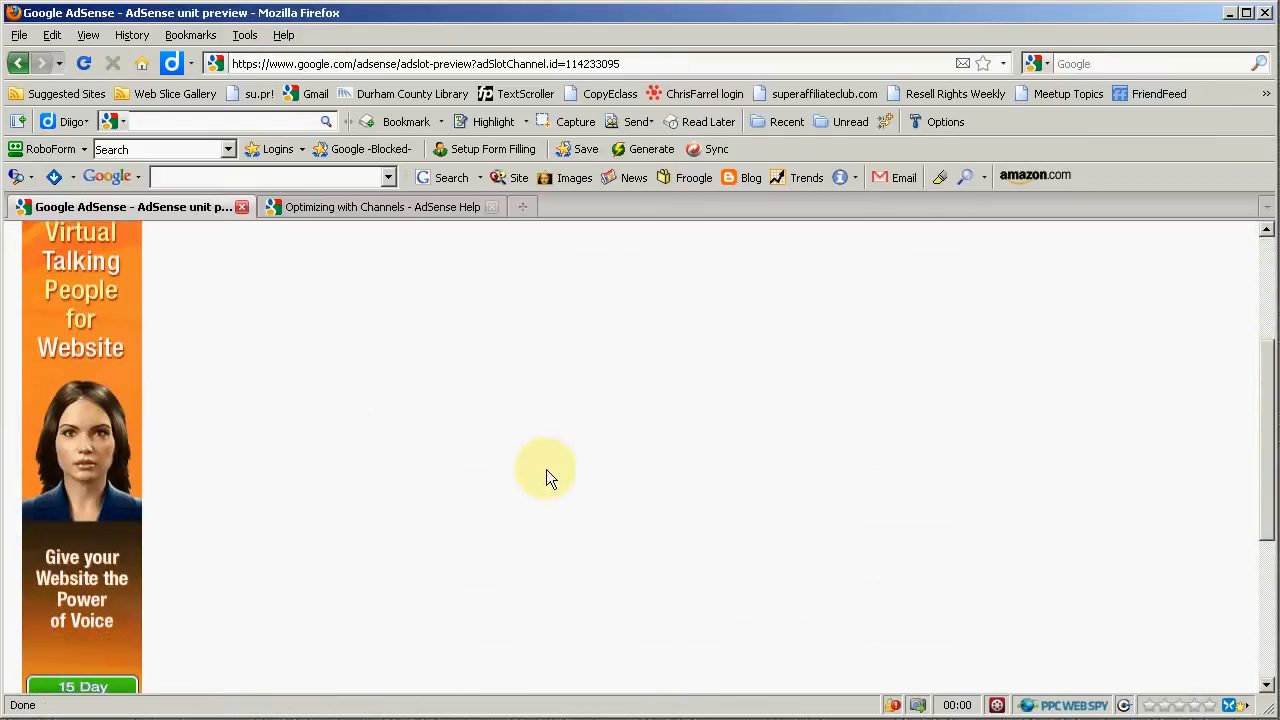
scroll(457, 480, "down", 5)
scroll(400, 480, "up", 6)
scroll(202, 454, "up", 2)
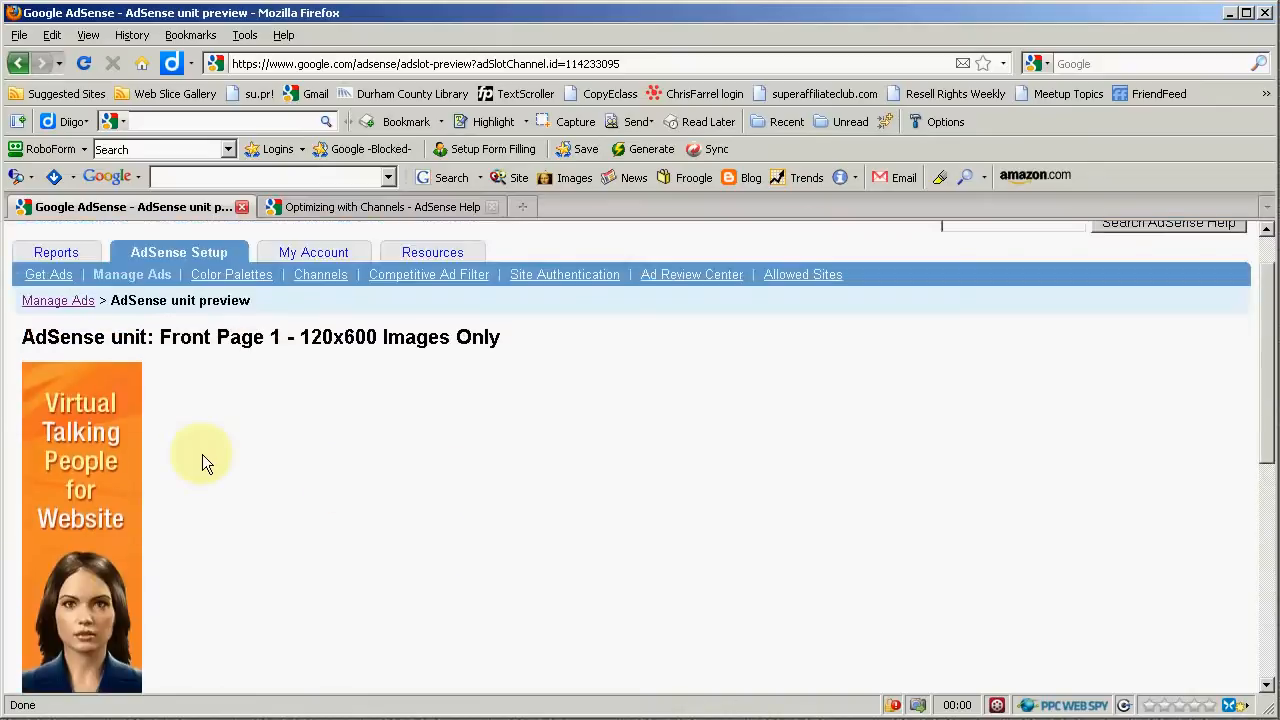
scroll(202, 454, "down", 6)
scroll(203, 454, "up", 5)
scroll(203, 454, "up", 1)
left_click(80, 305)
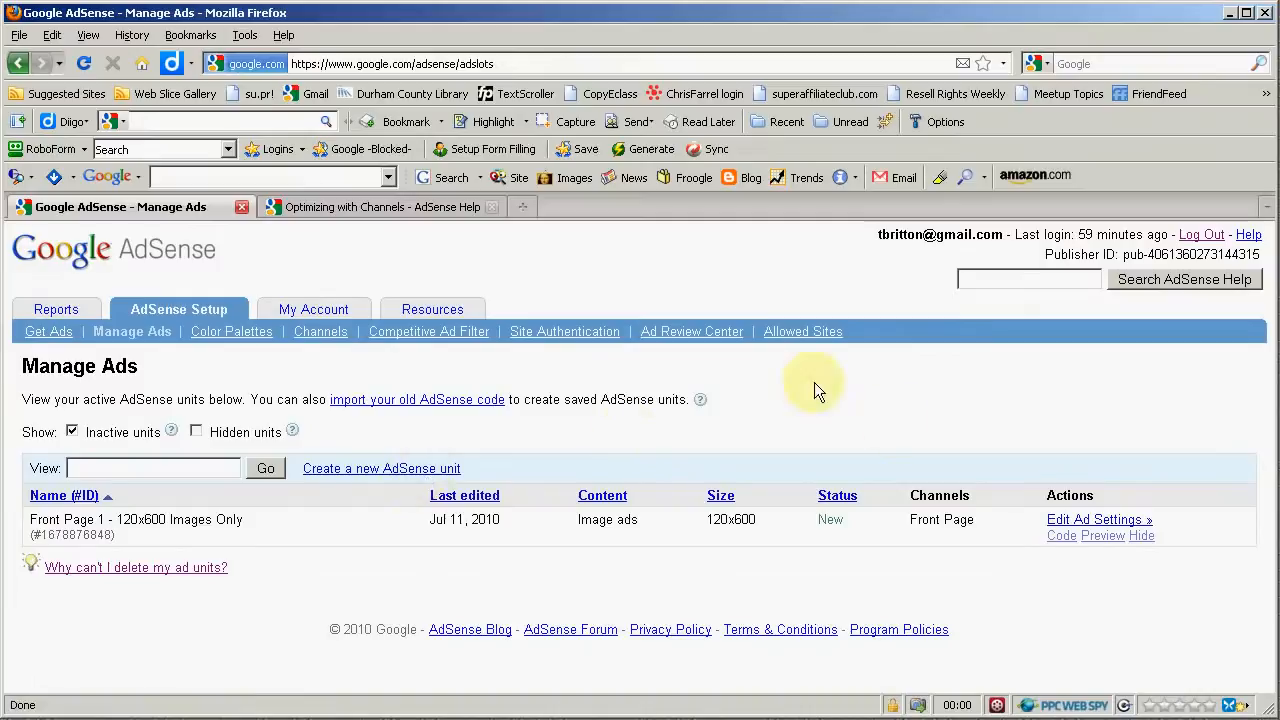
- Open the ad unit's settings and review them down to the selected channels
left_click(1098, 519)
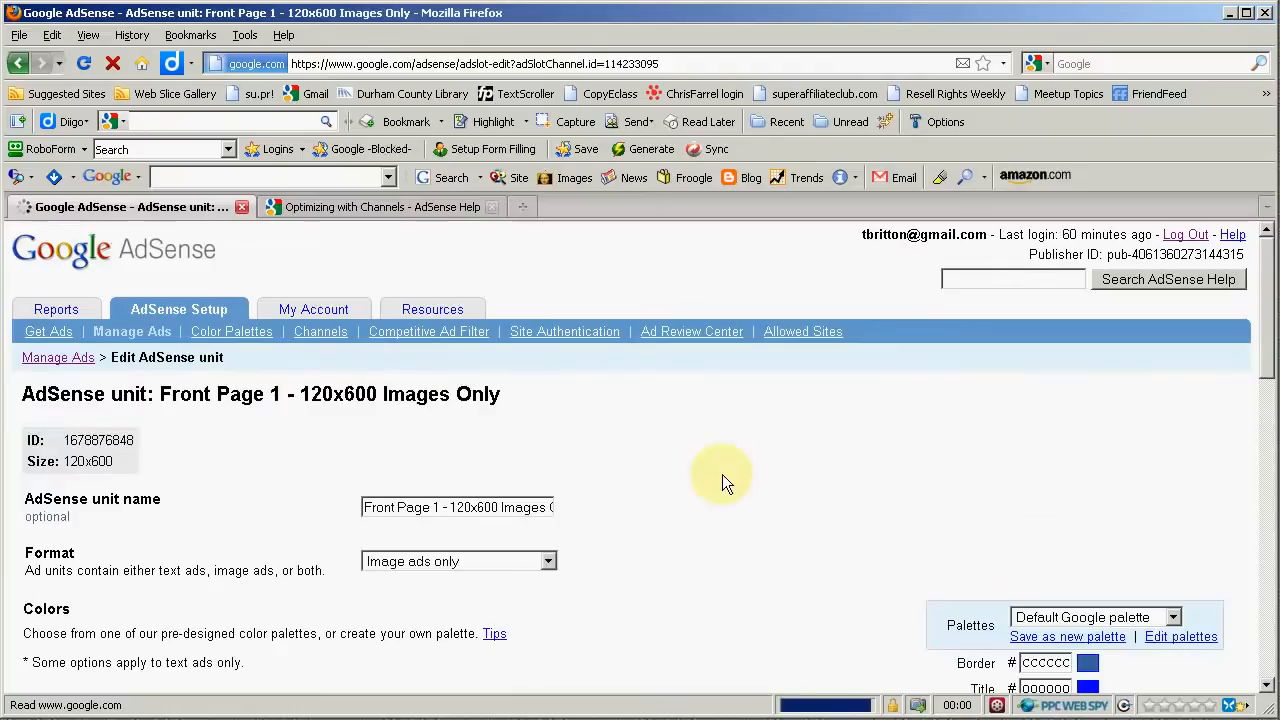
scroll(400, 470, "down", 5)
scroll(400, 470, "up", 5)
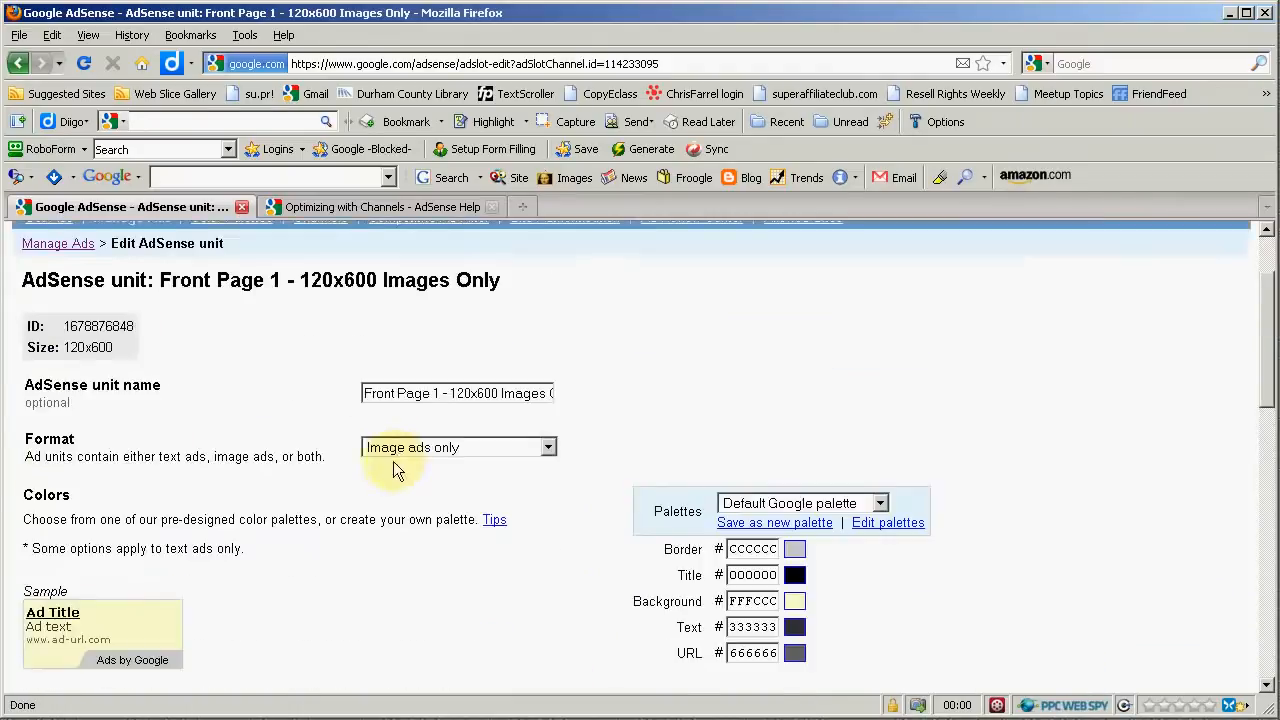
scroll(314, 447, "down", 5)
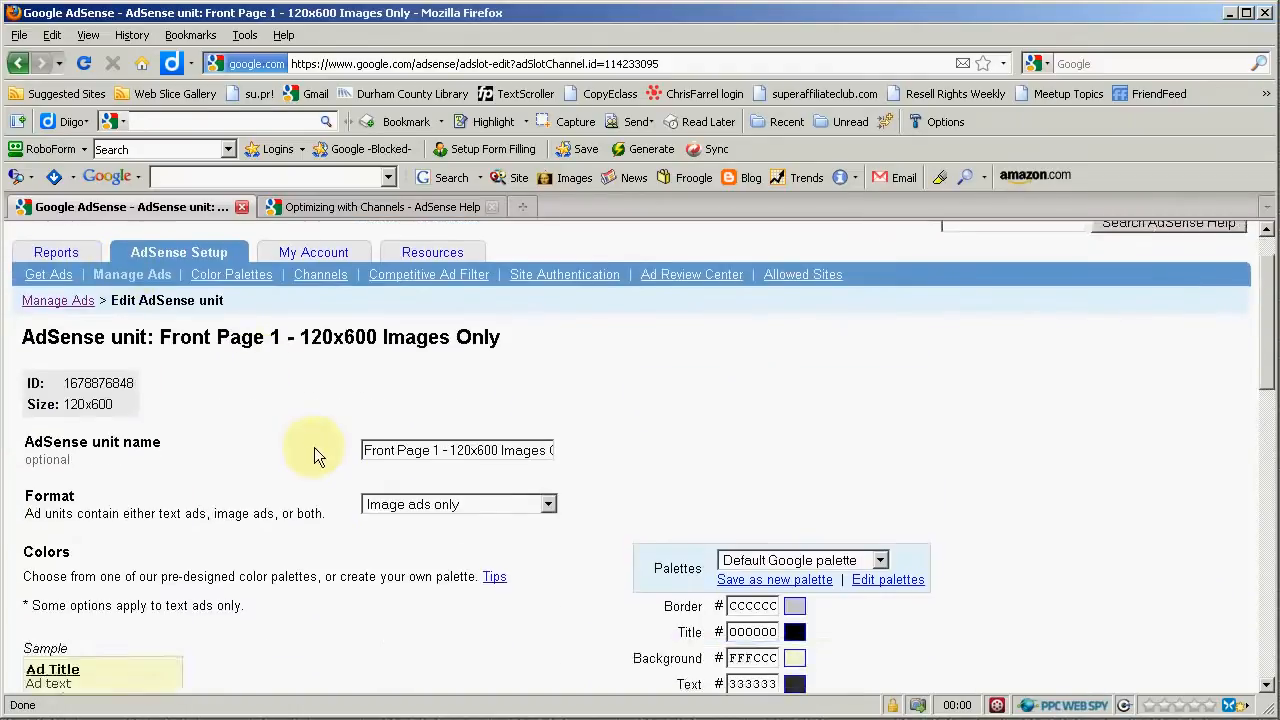
scroll(524, 459, "down", 14)
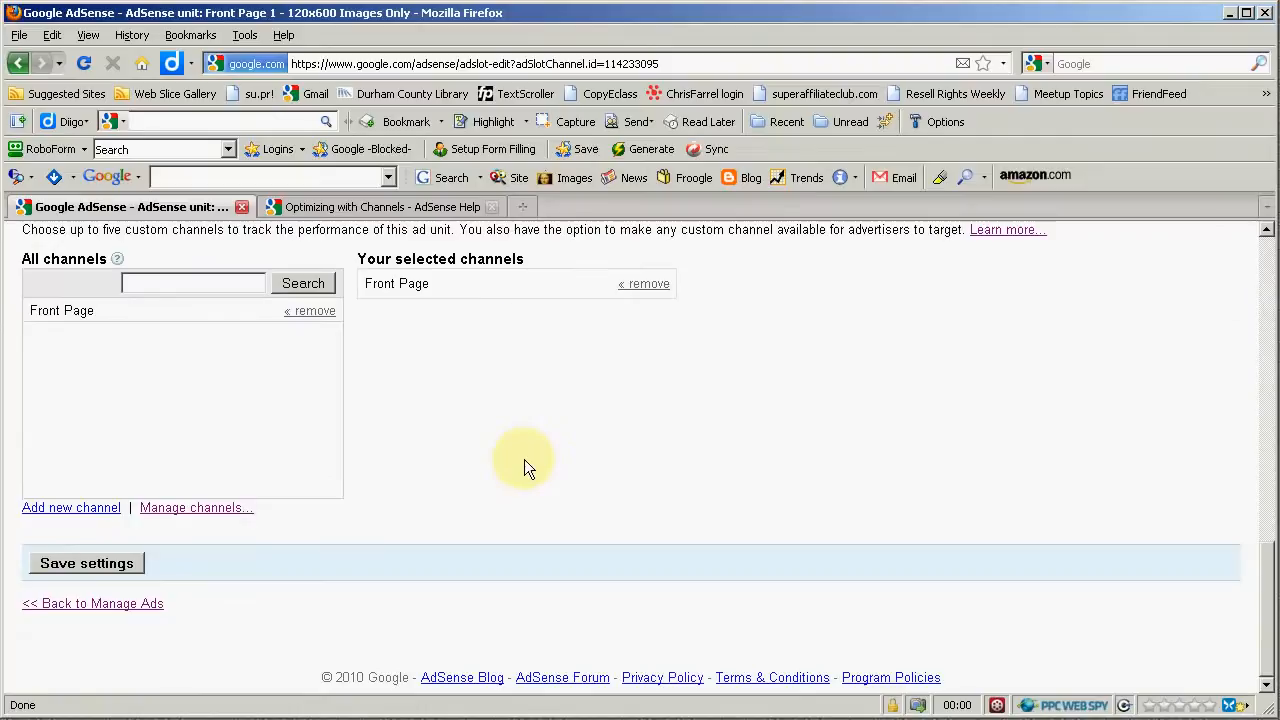
scroll(524, 461, "up", 15)
scroll(524, 459, "up", 3)
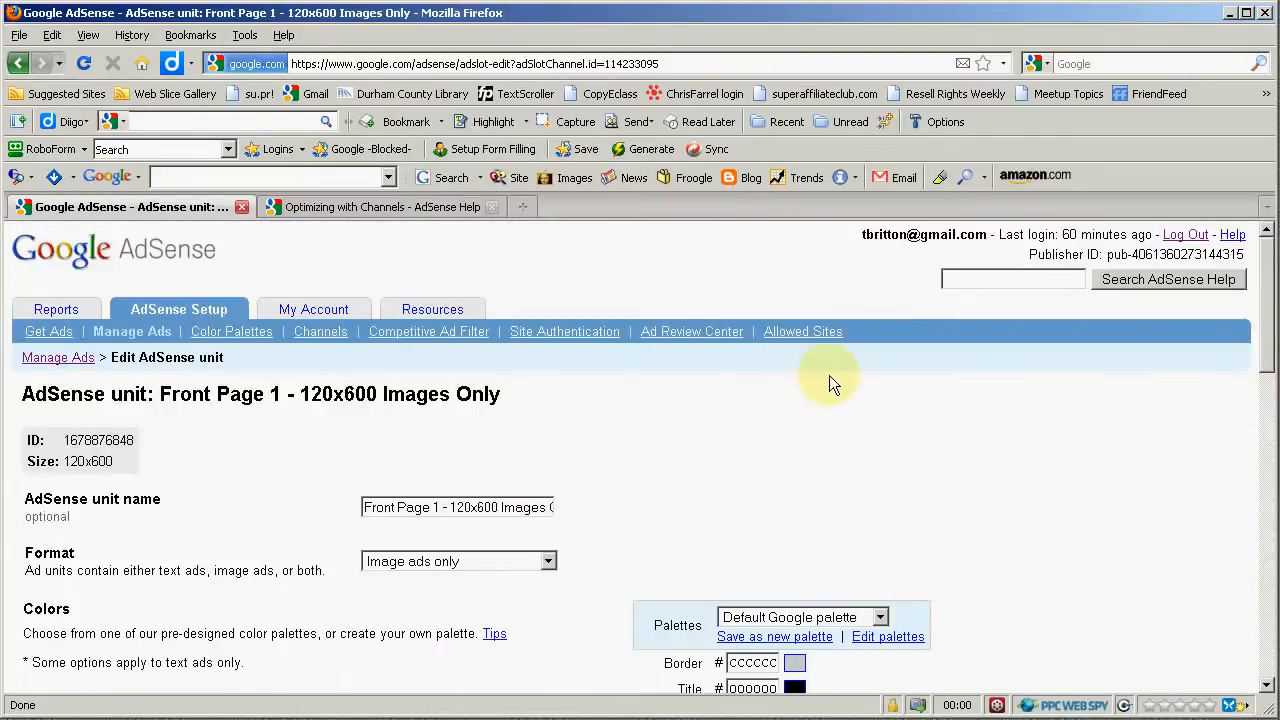
scroll(790, 394, "down", 5)
scroll(789, 395, "up", 5)
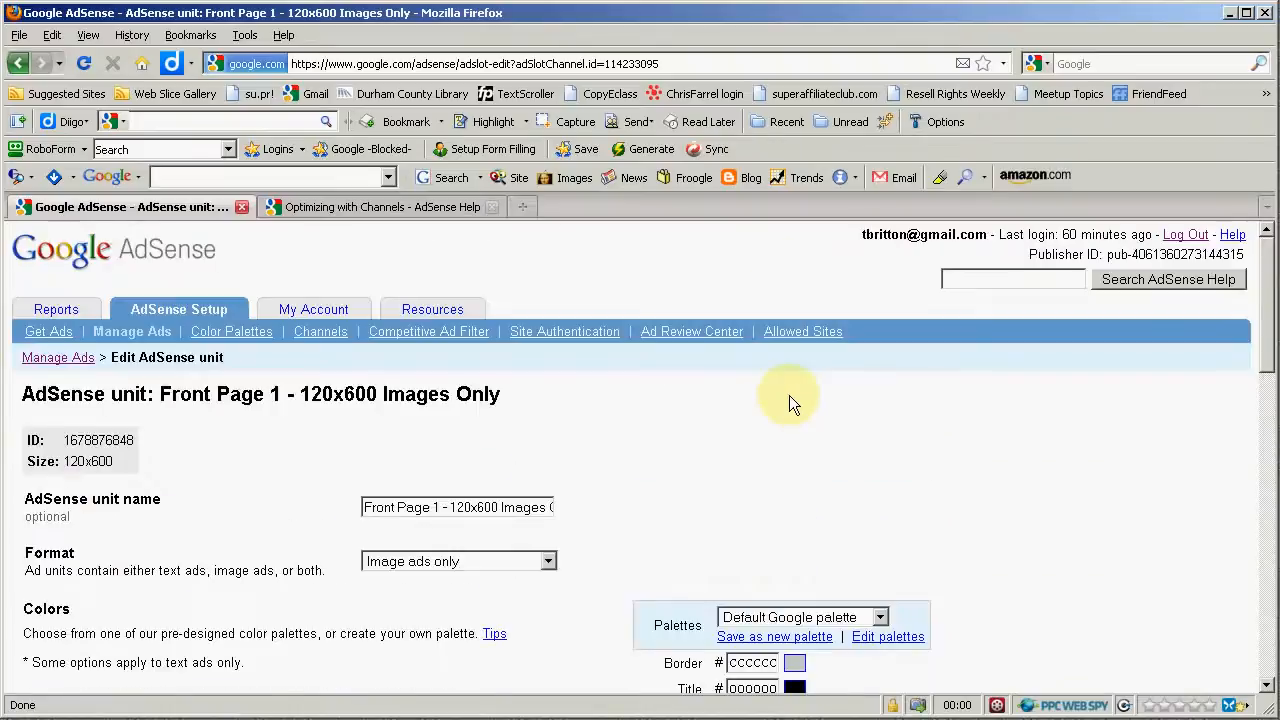
scroll(789, 395, "down", 15)
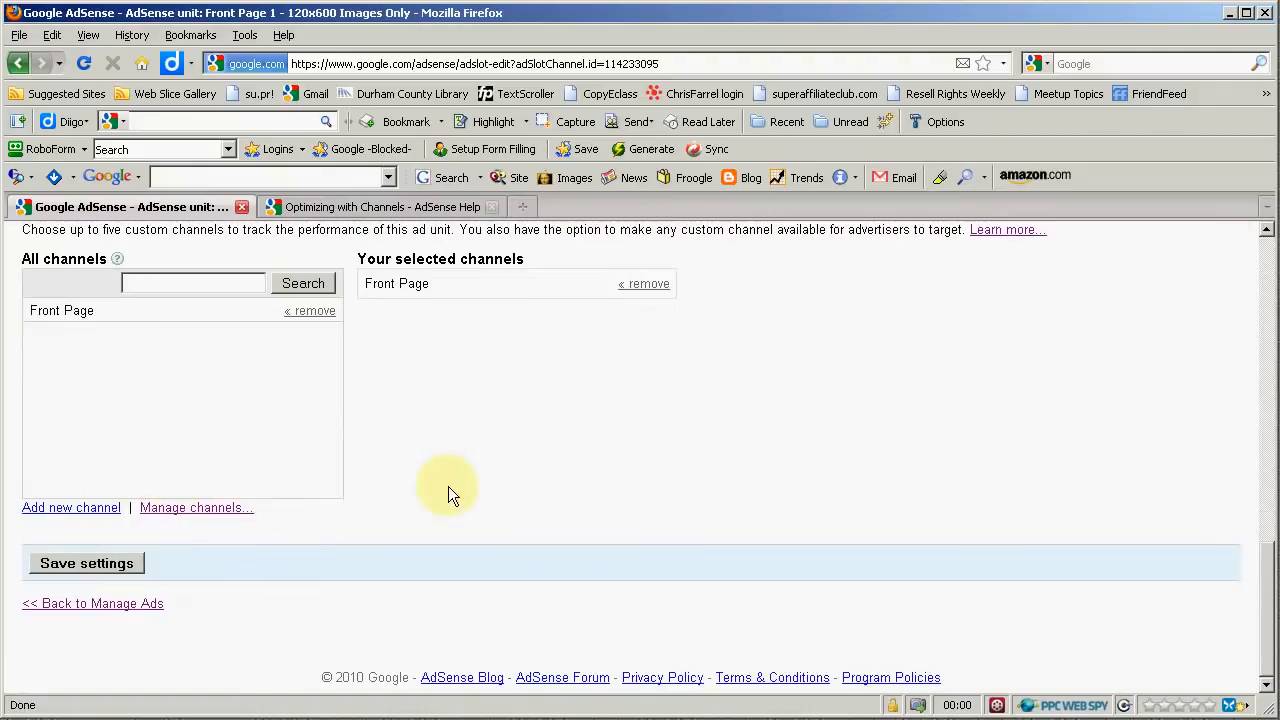
scroll(455, 483, "up", 1)
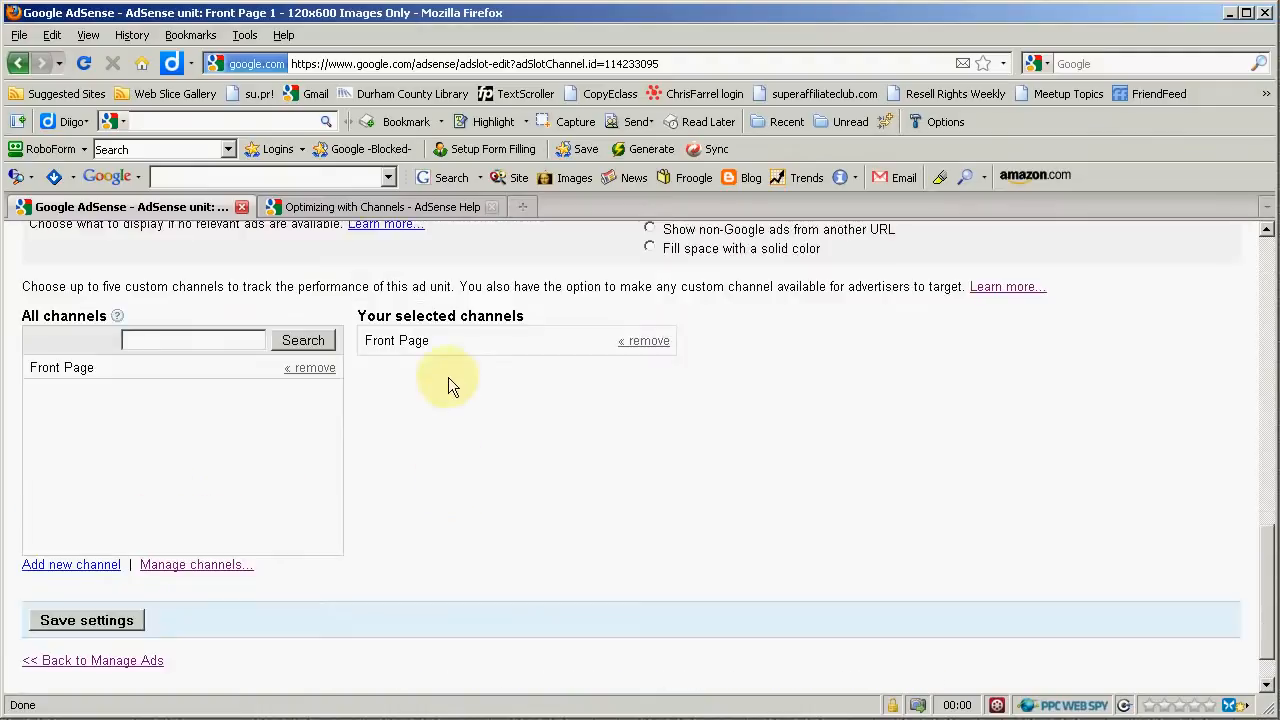
left_click_drag(366, 340, 446, 347)
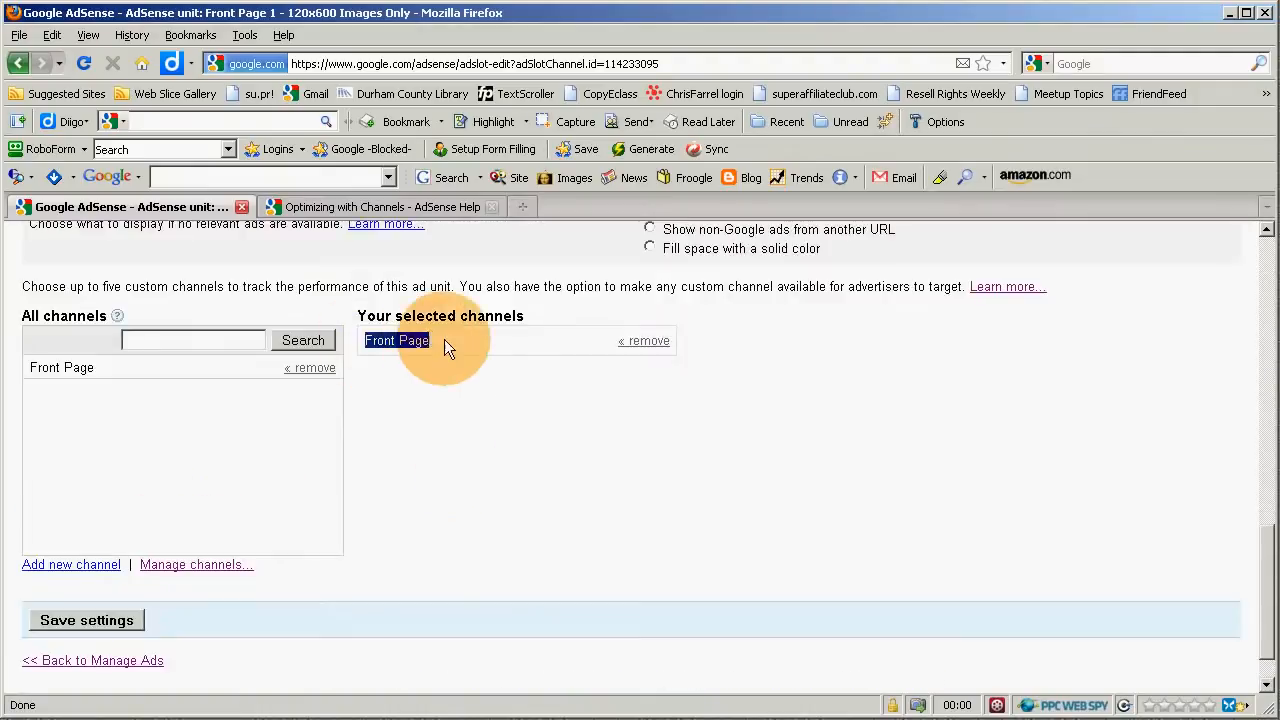
- Add a new custom channel named "Left Center Above Fold" to the ad unit's selected channels
left_click(430, 368)
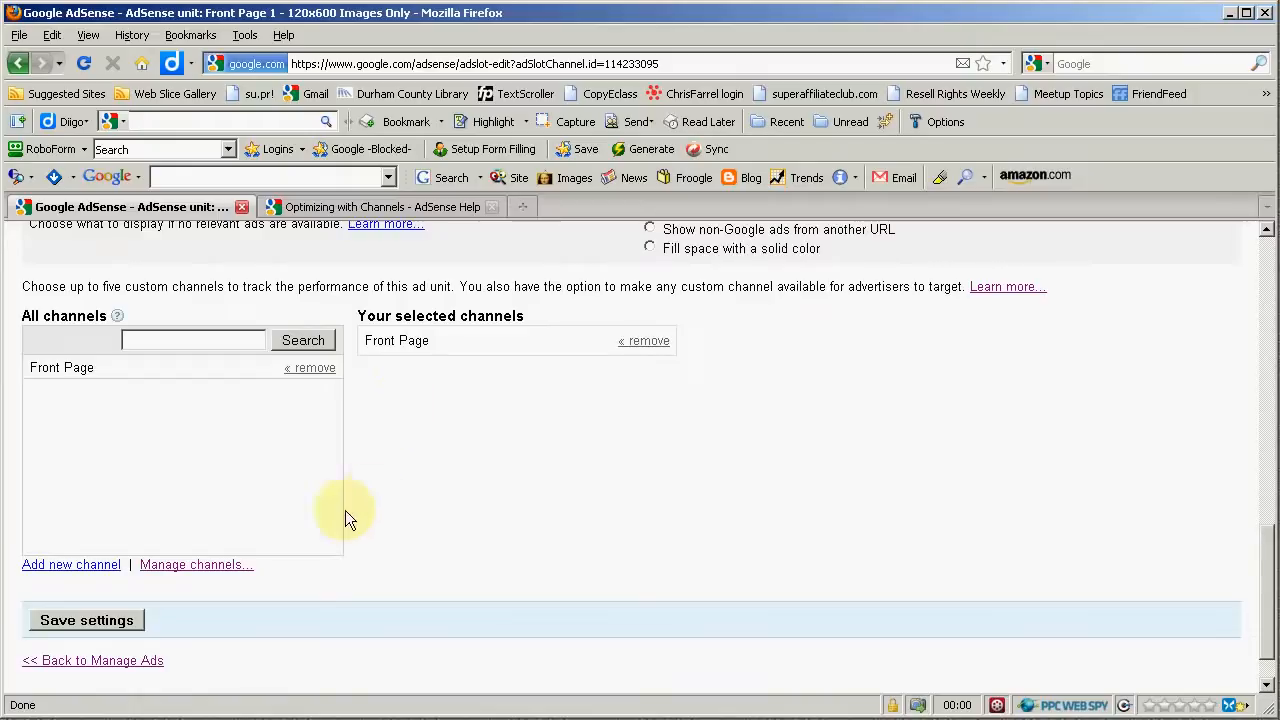
left_click(58, 565)
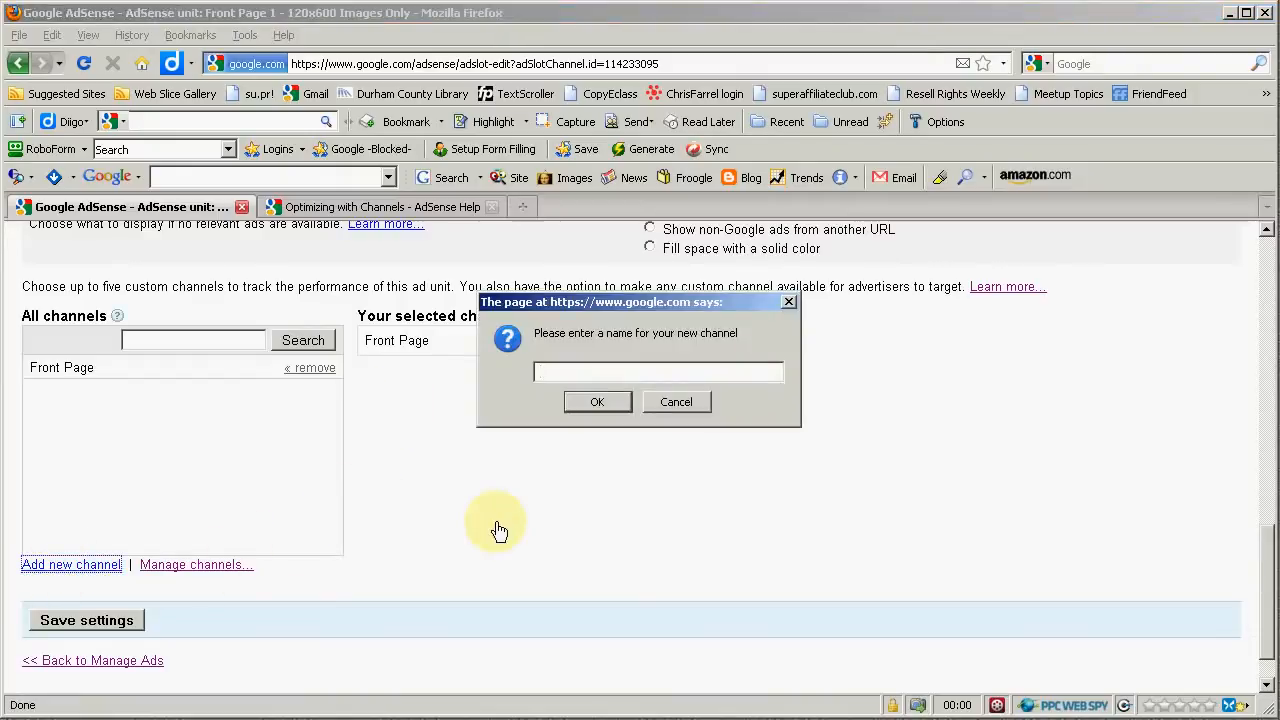
type("Left")
type("nter Abo")
key("BackSpace")
key("BackSpace")
type("bove Fold")
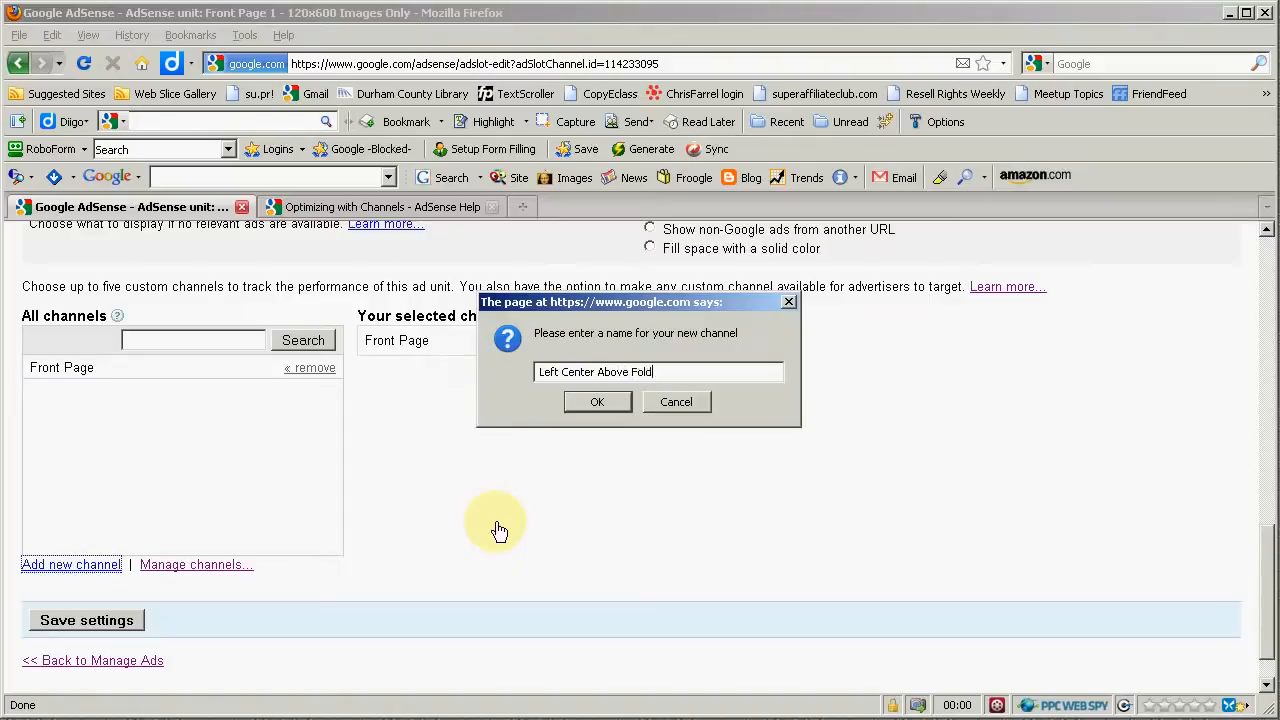
left_click(597, 398)
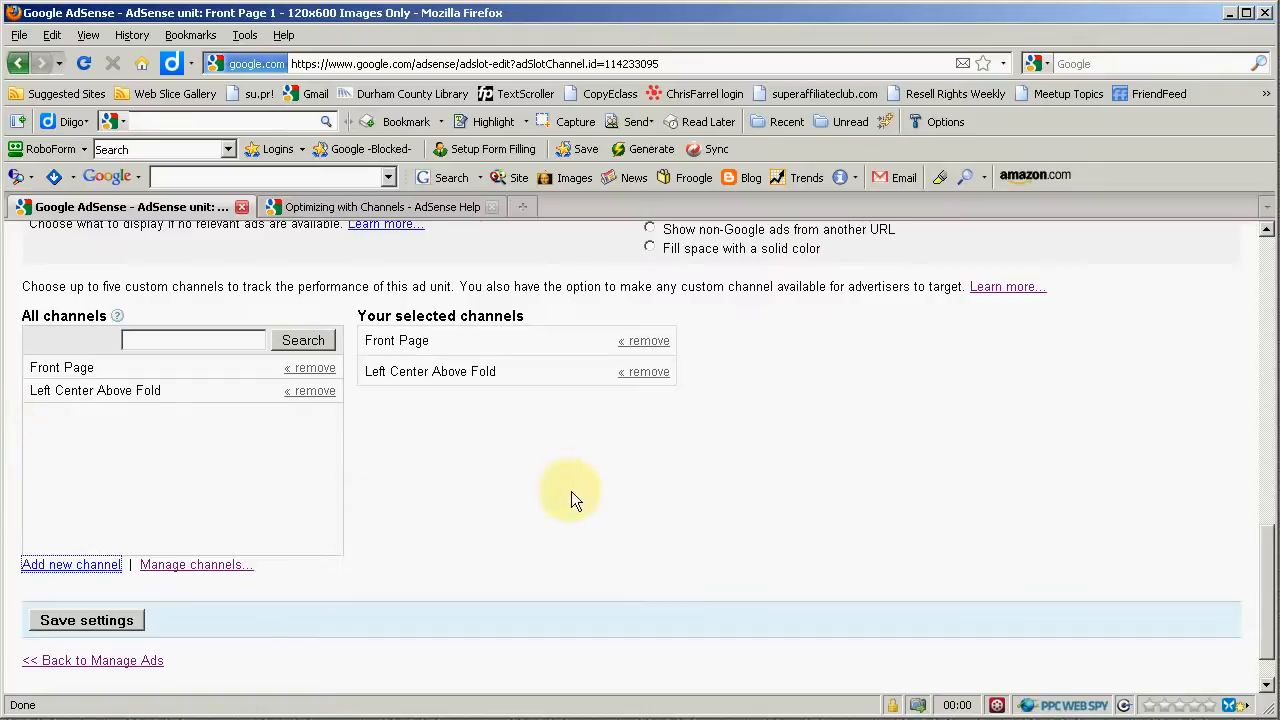
- Save the ad unit's settings and check the channels now listed for the unit in Manage Ads
scroll(582, 490, "up", 15)
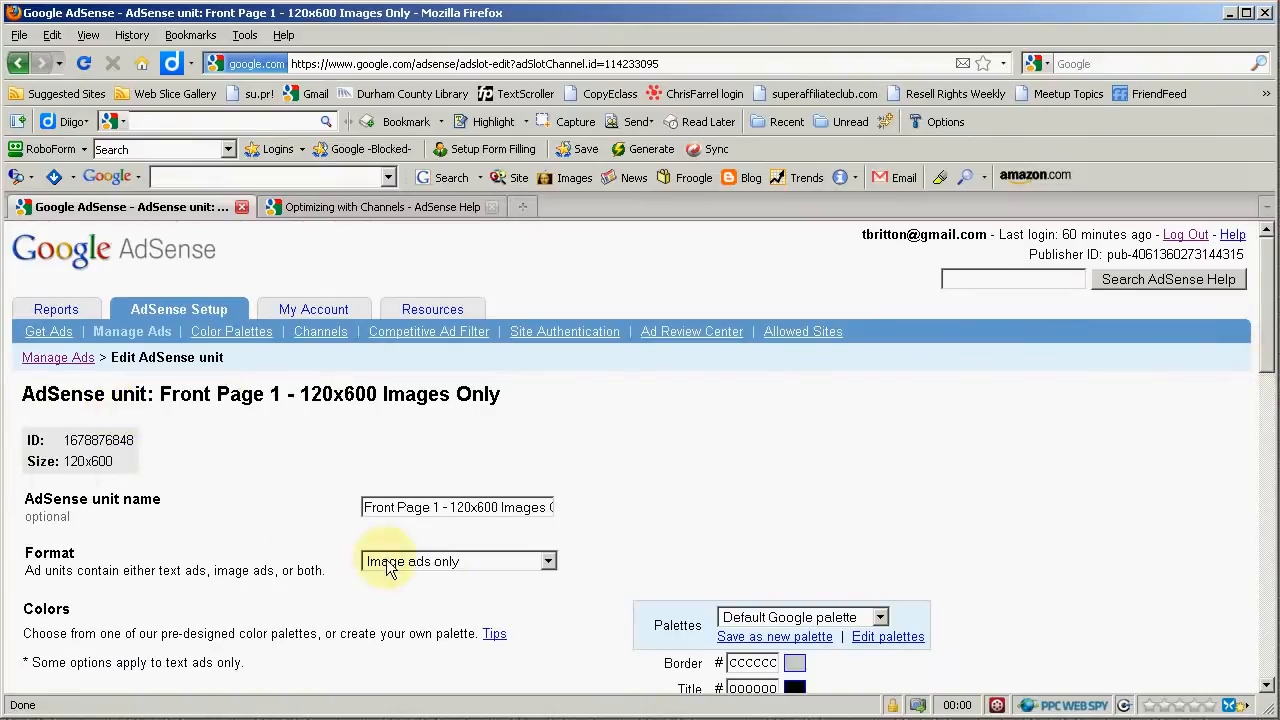
scroll(358, 582, "down", 10)
scroll(370, 585, "down", 5)
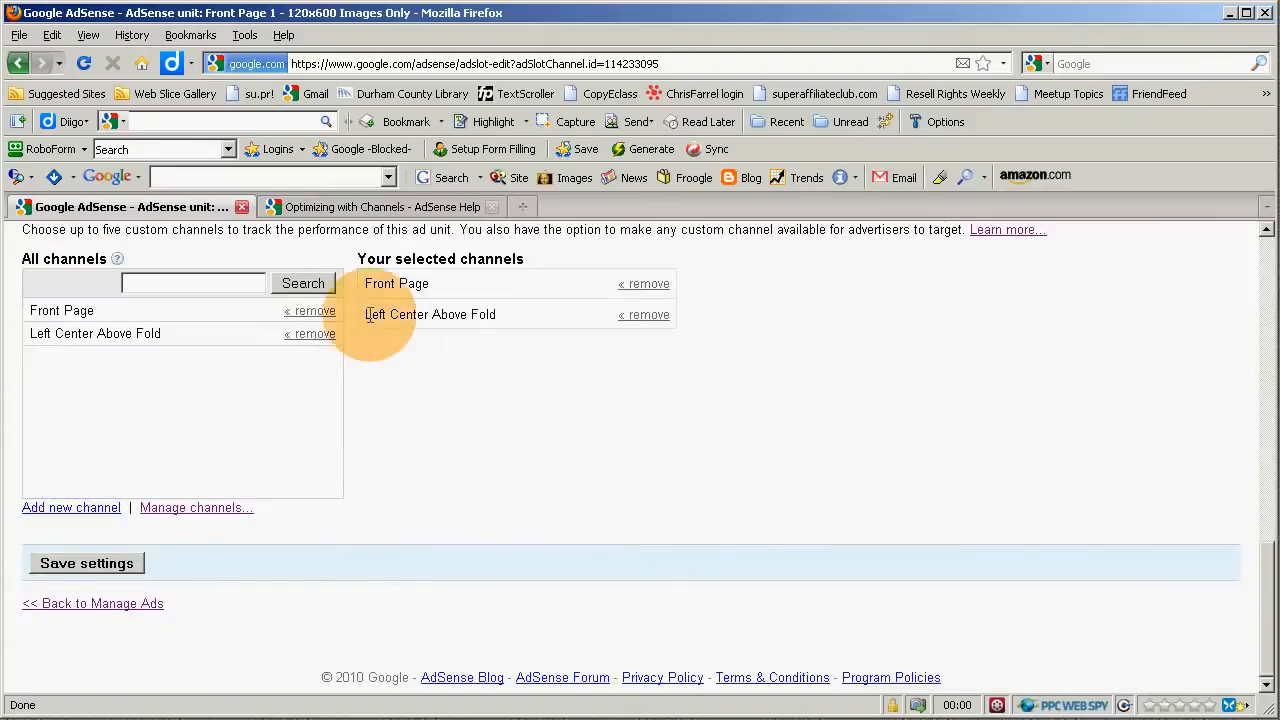
left_click_drag(365, 316, 514, 318)
left_click(414, 333)
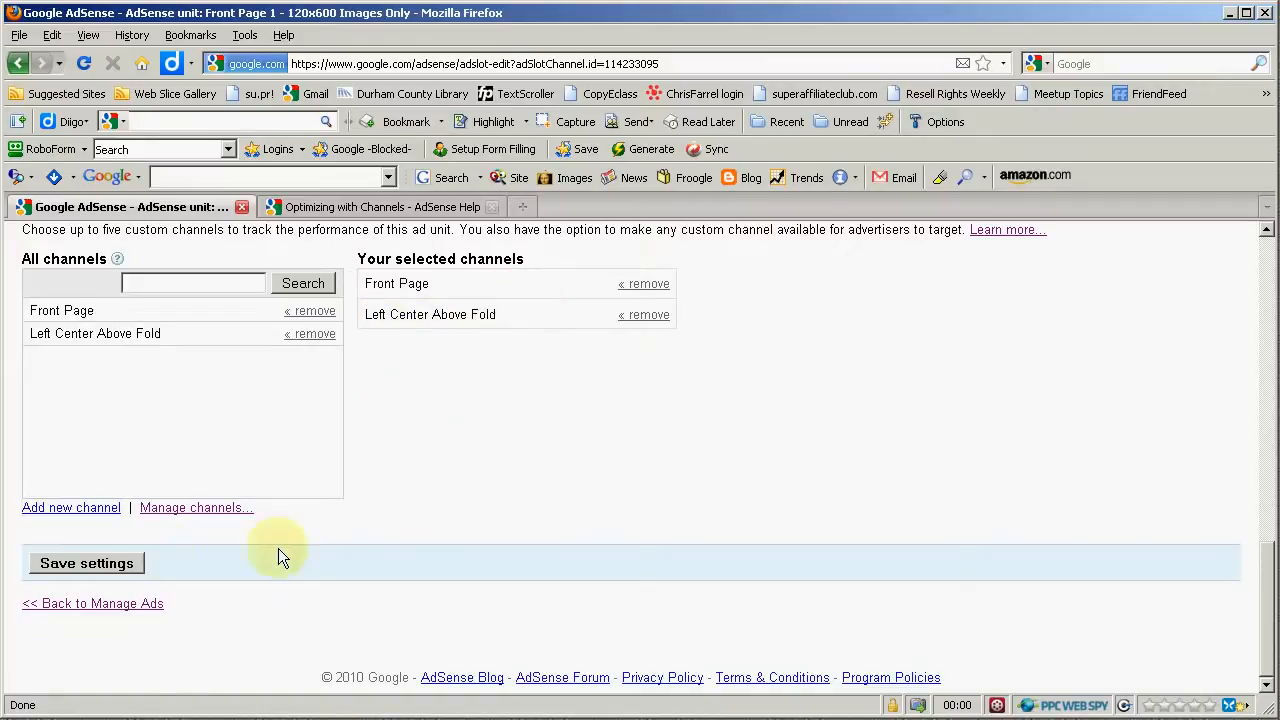
left_click(86, 566)
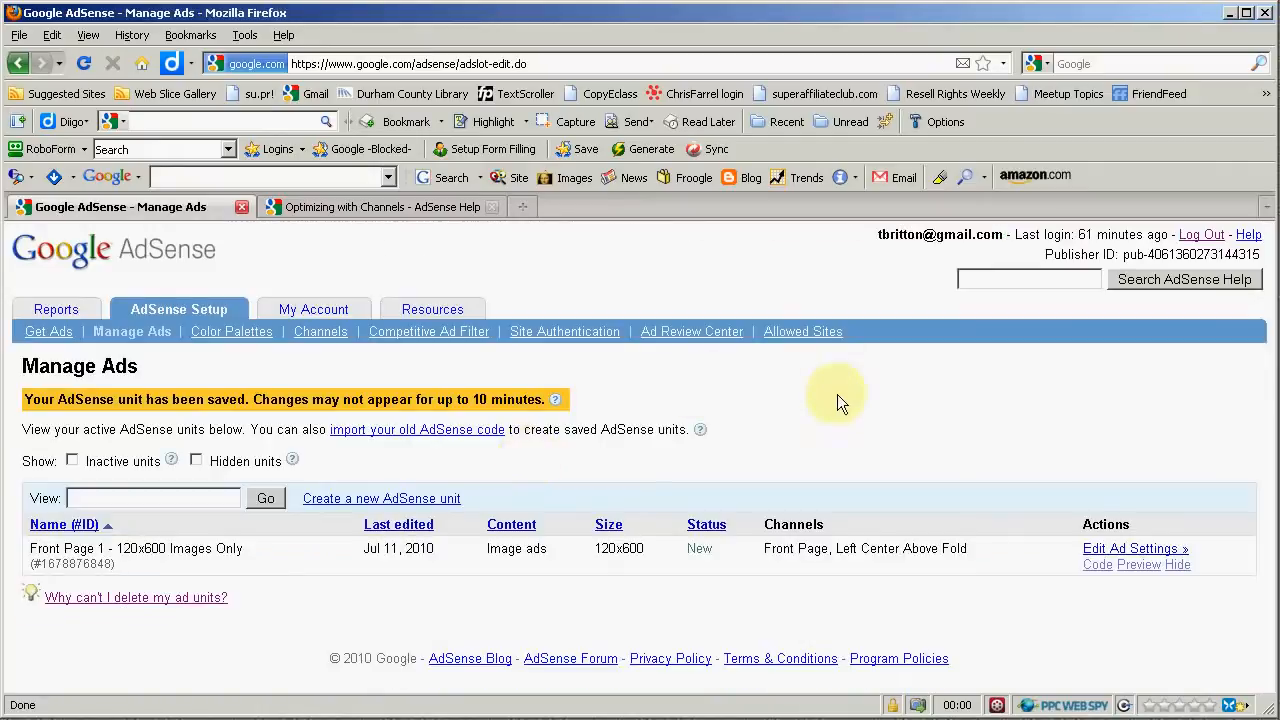
left_click_drag(764, 548, 976, 548)
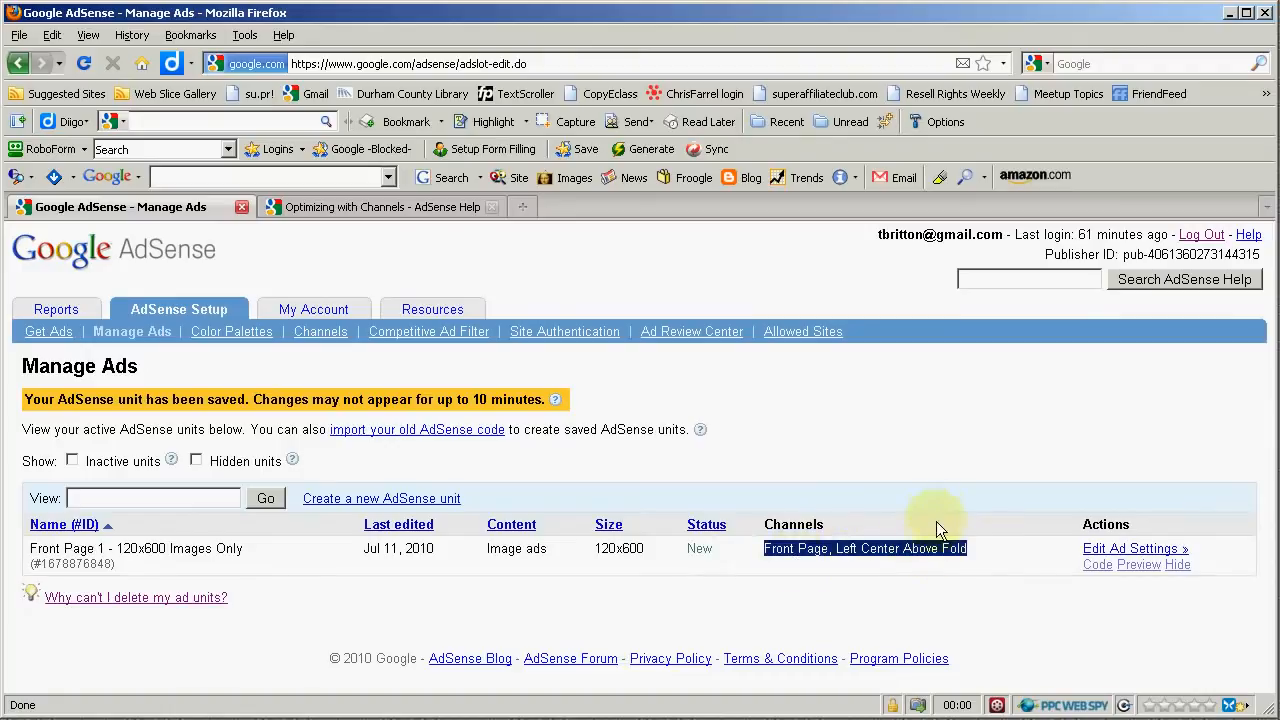
left_click(925, 560)
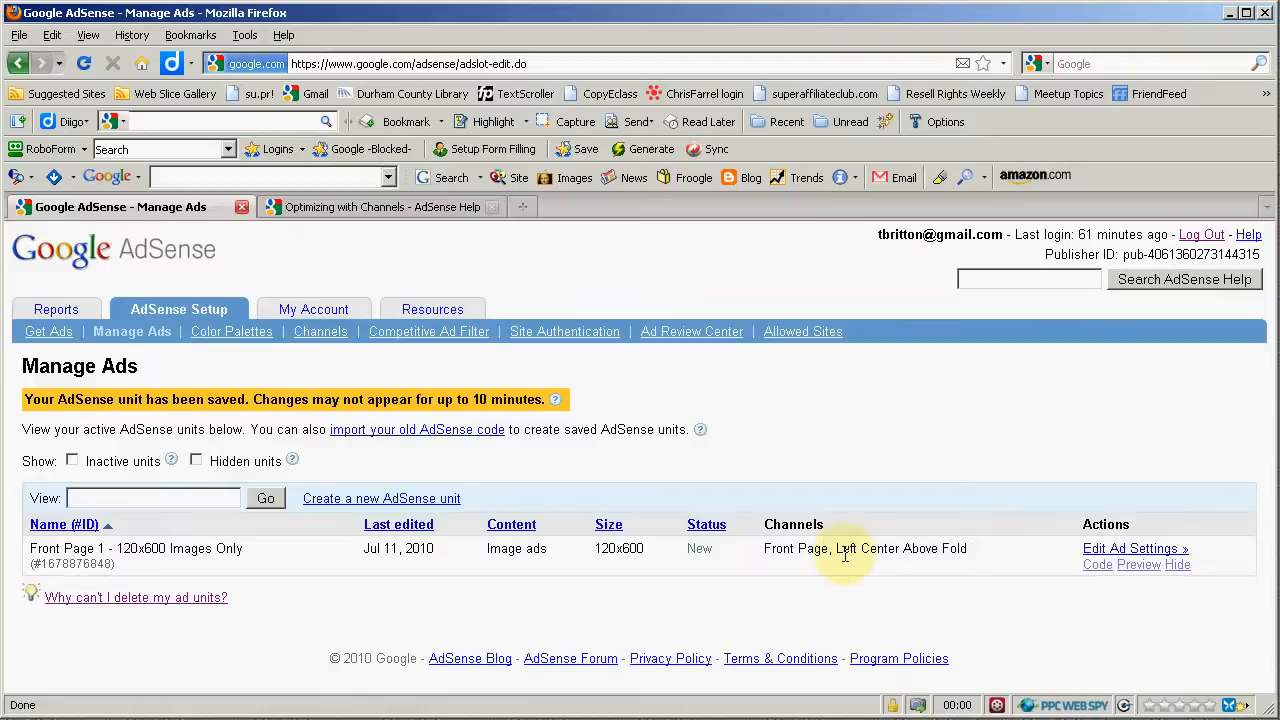
- Open the Reports overview and examine it down to the Quick Reports section
left_click(56, 309)
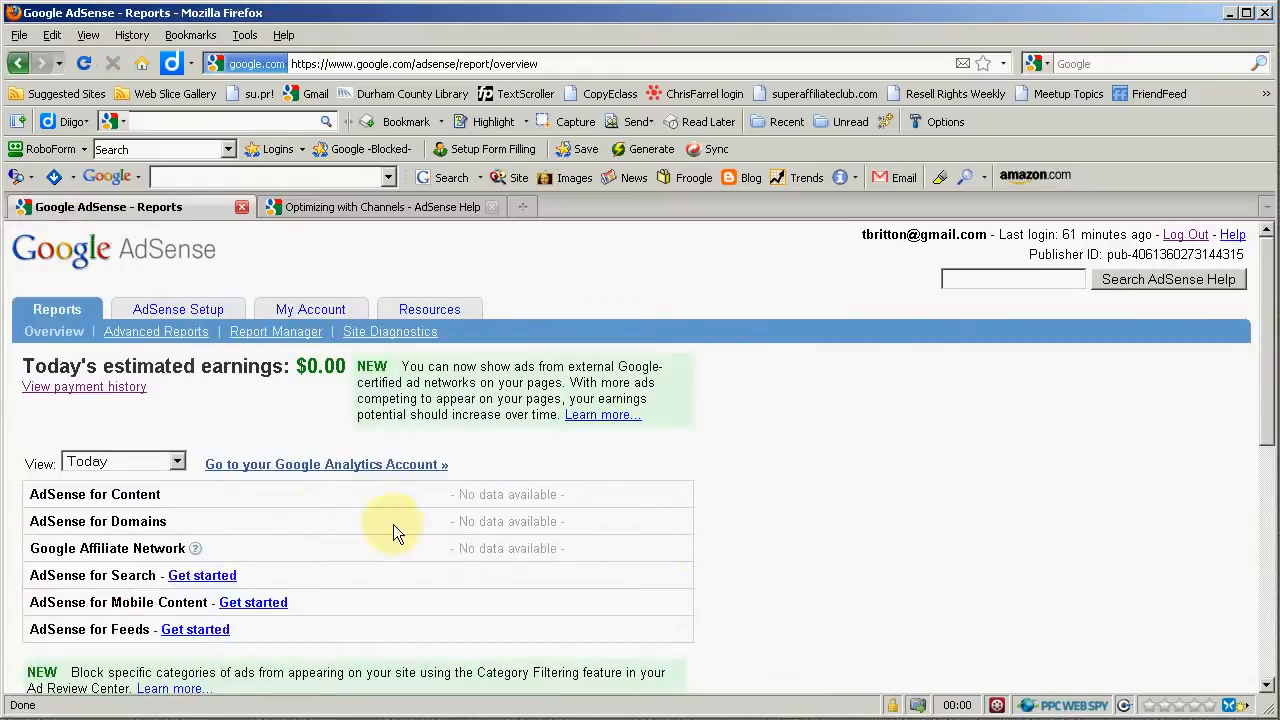
scroll(318, 521, "down", 1)
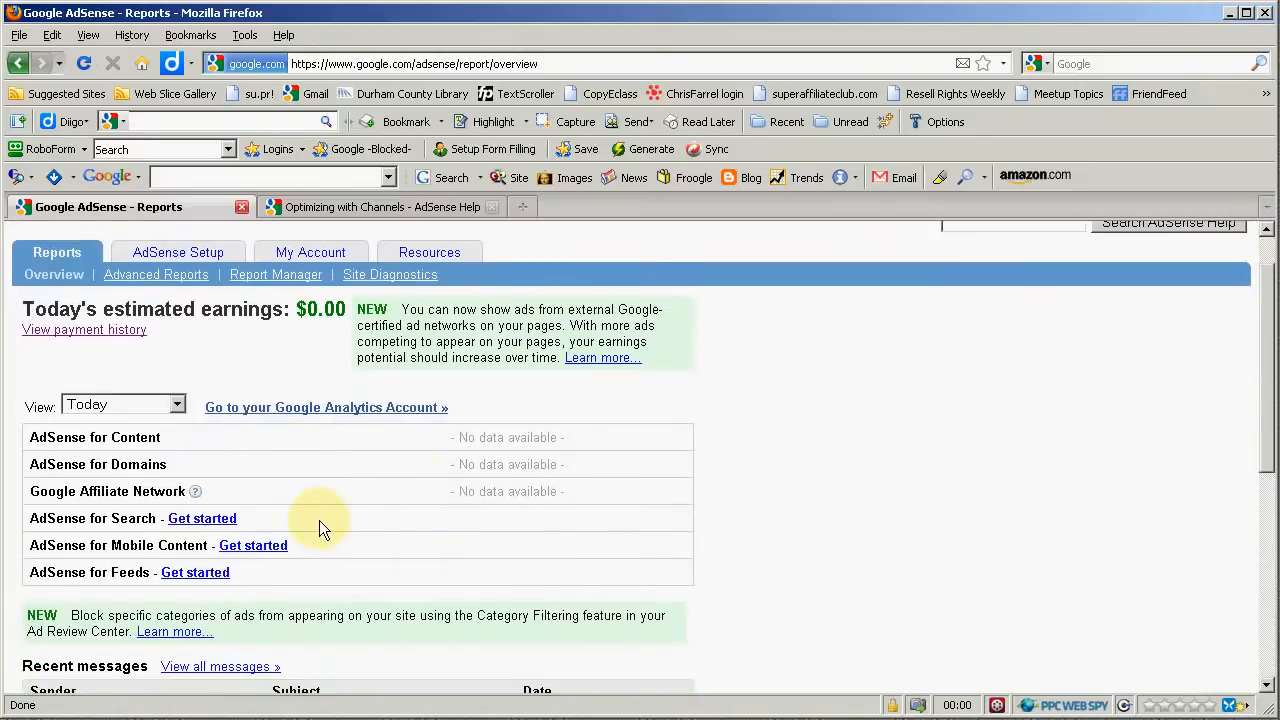
double_click(533, 437)
left_click(537, 437)
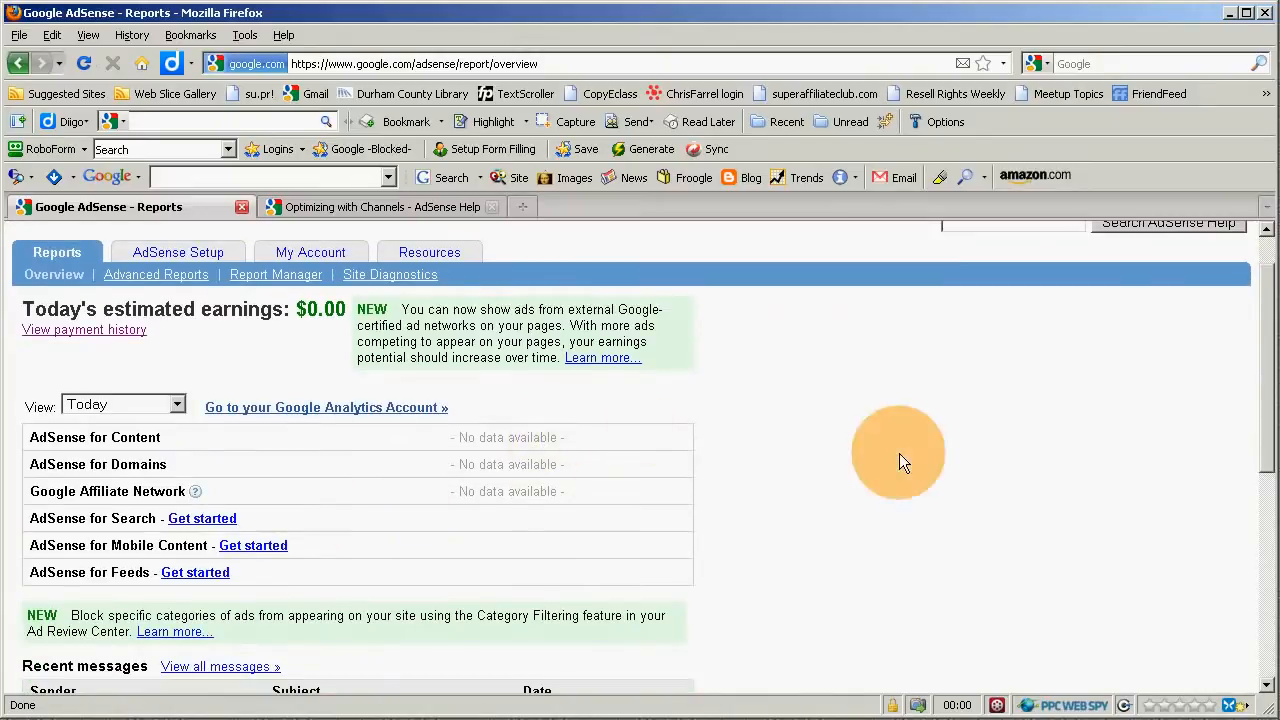
scroll(775, 538, "down", 3)
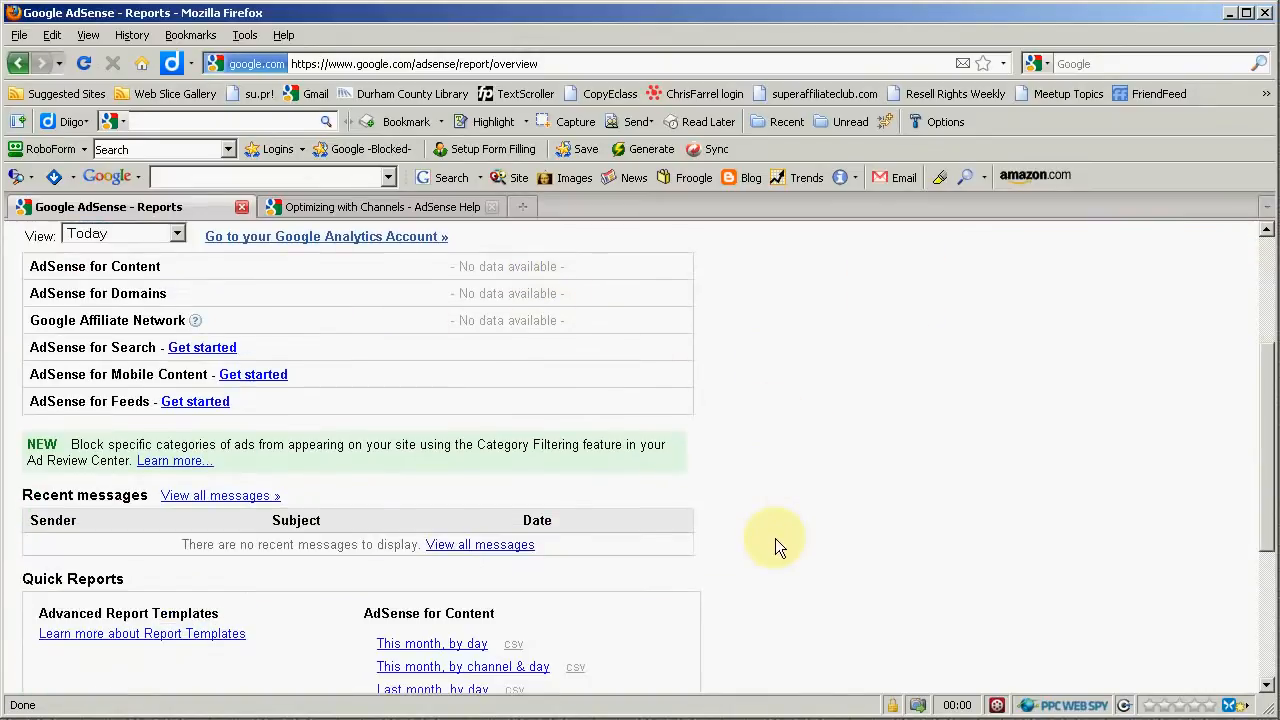
scroll(775, 538, "down", 5)
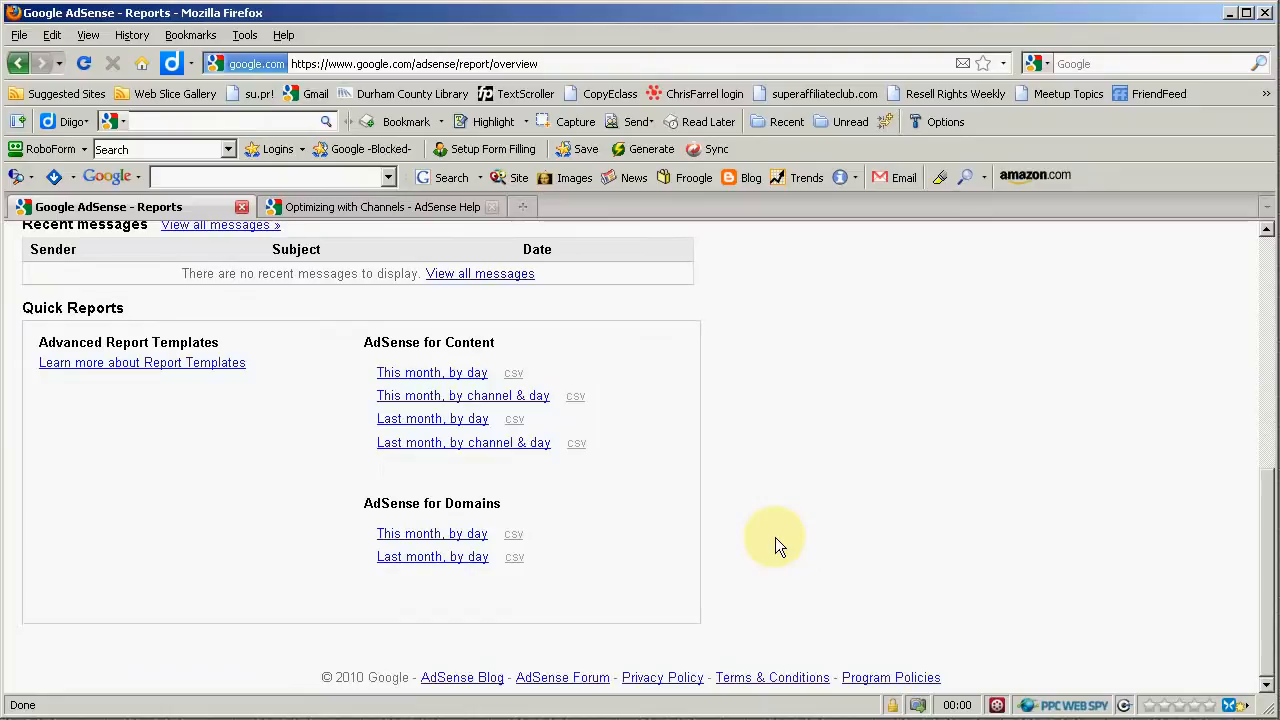
scroll(775, 537, "up", 6)
scroll(775, 537, "down", 4)
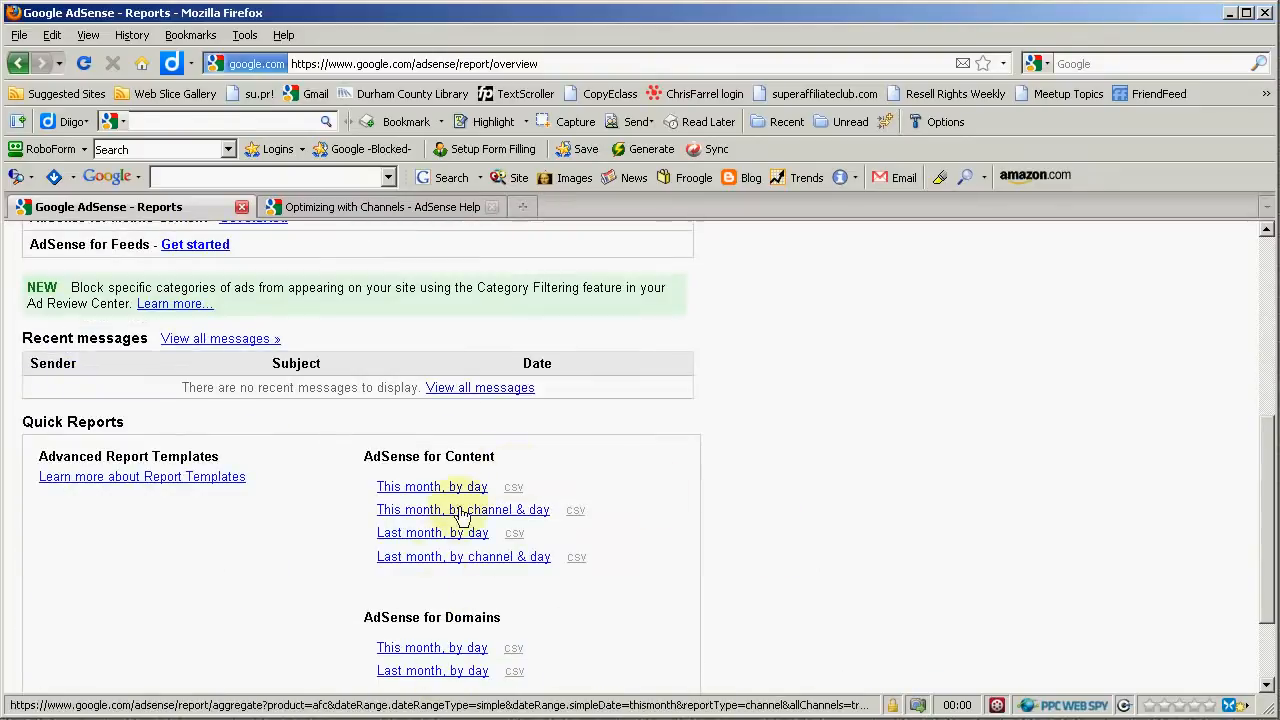
scroll(795, 530, "up", 5)
scroll(796, 536, "up", 2)
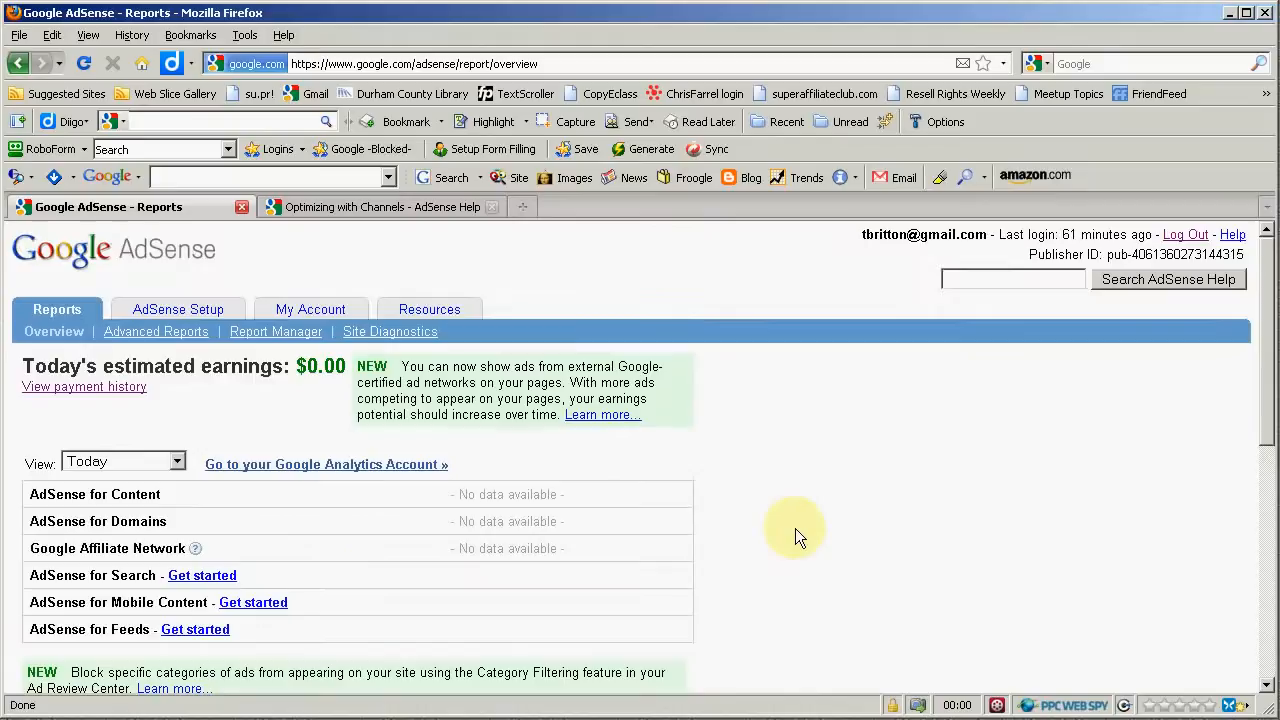